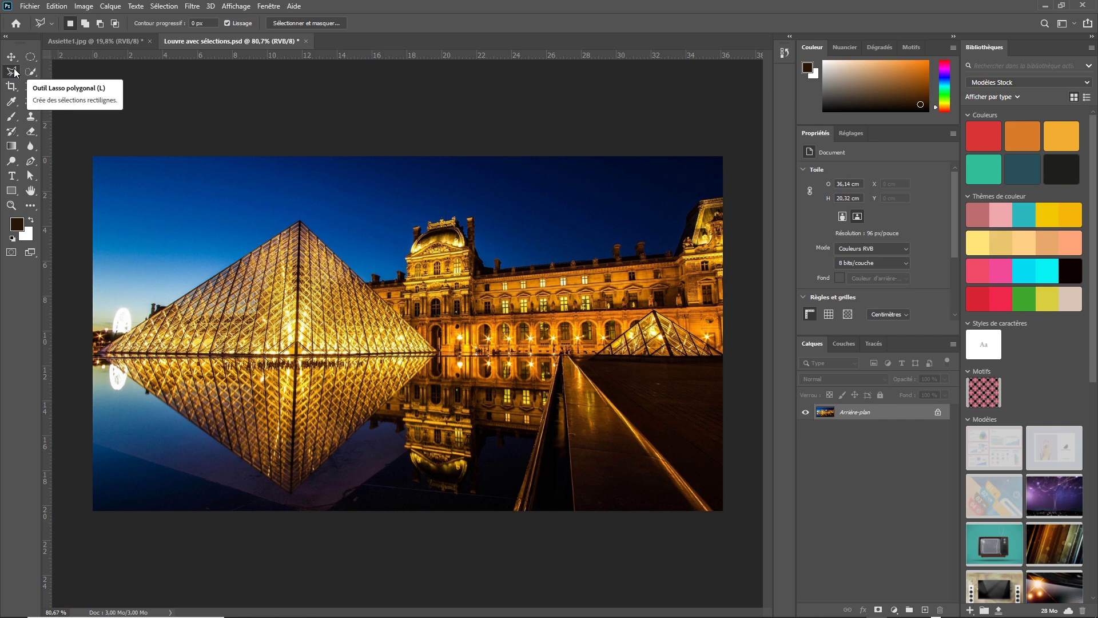
- View the existing selection around the plate in Assiette1.jpg, then return to Louvre avec sélections.psd
left_click(125, 40)
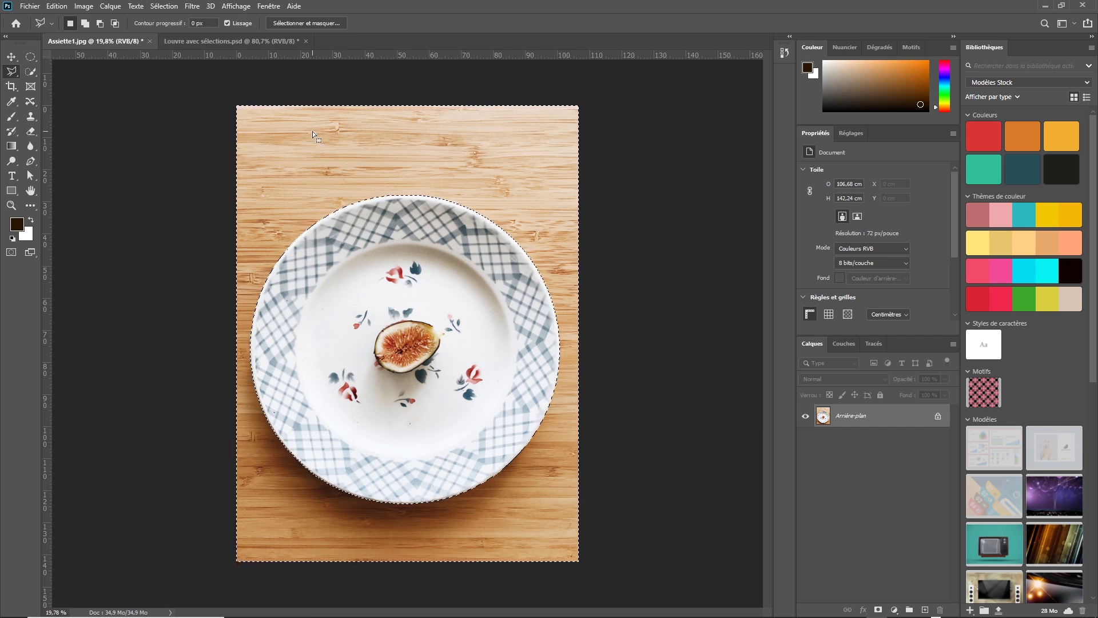
left_click(233, 42)
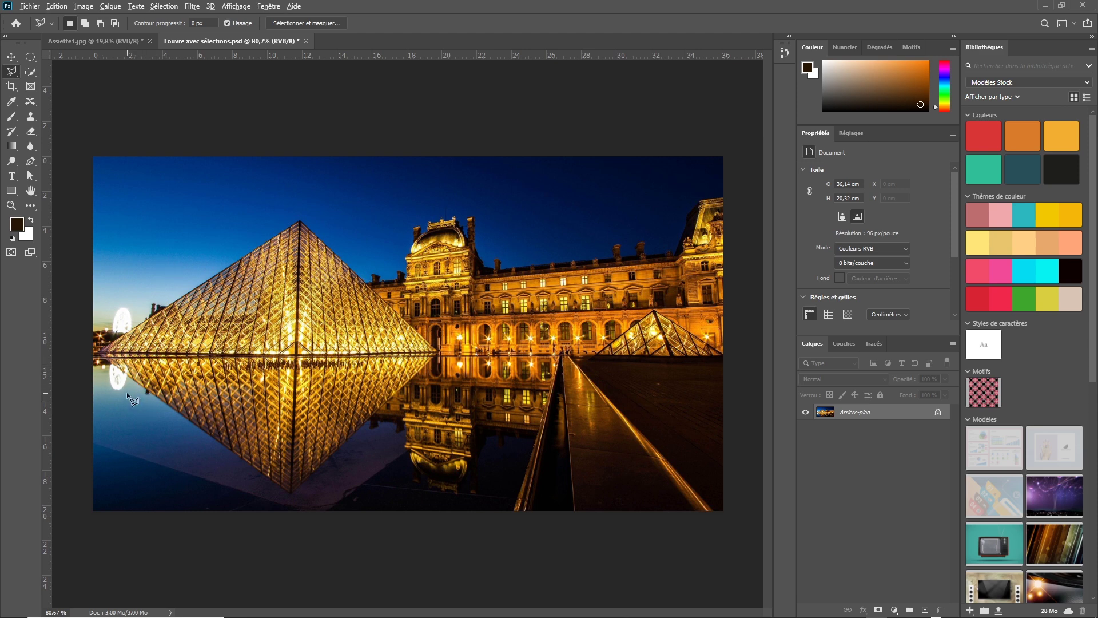
- Outline the glass pyramid above the waterline as a triangular selection with the Polygonal Lasso
scroll(138, 402, "up", 3)
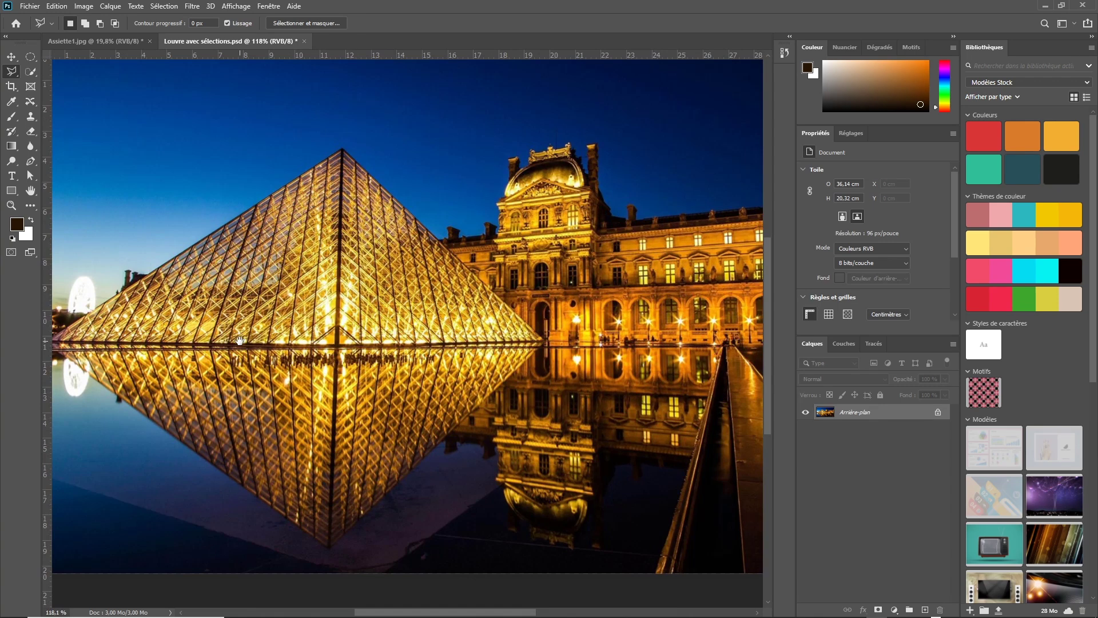
scroll(240, 343, "left", 3)
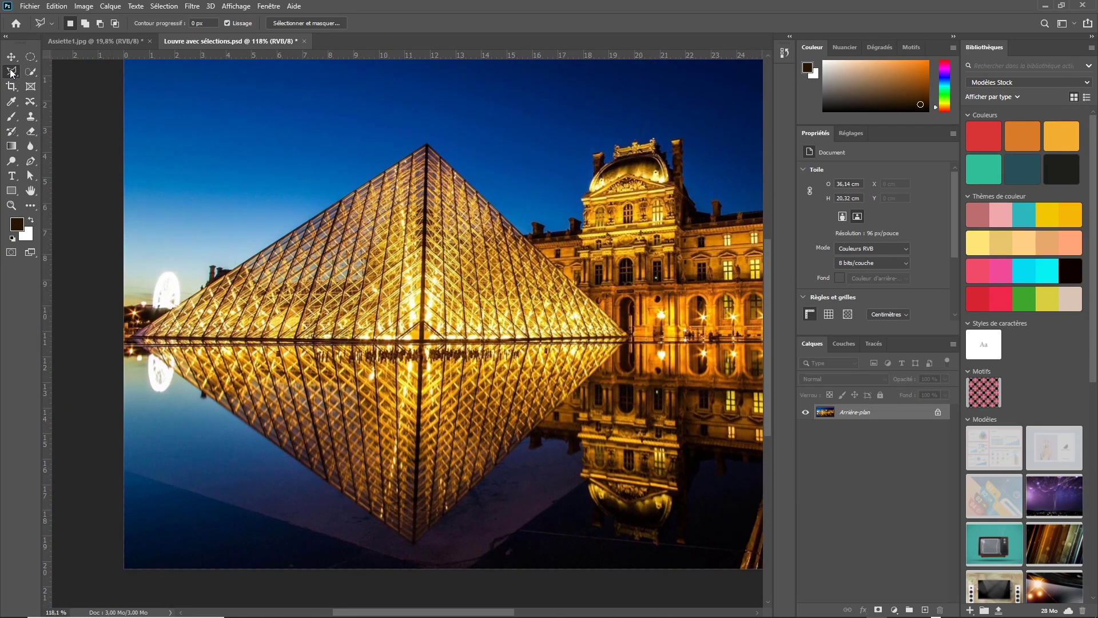
right_click(11, 72)
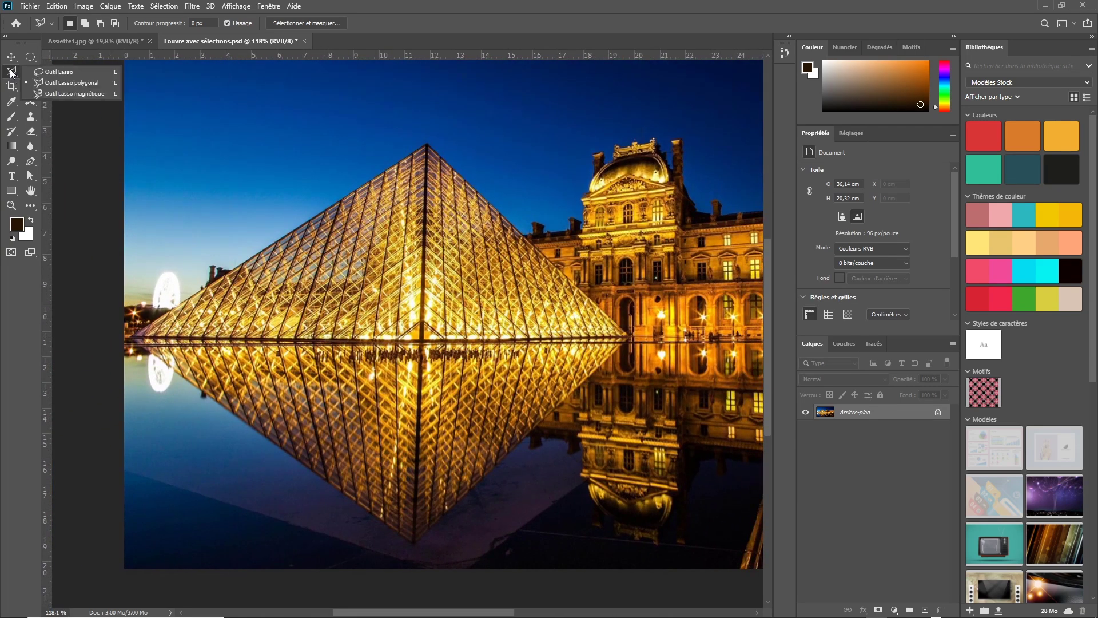
left_click(96, 83)
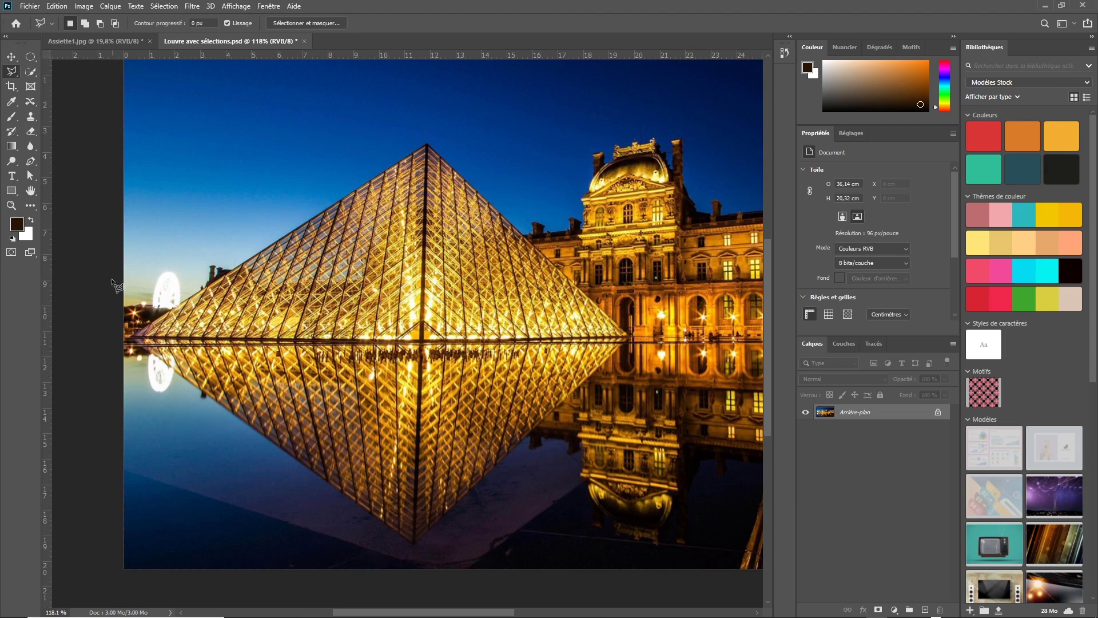
left_click(136, 342)
left_click(427, 145)
left_click(631, 337)
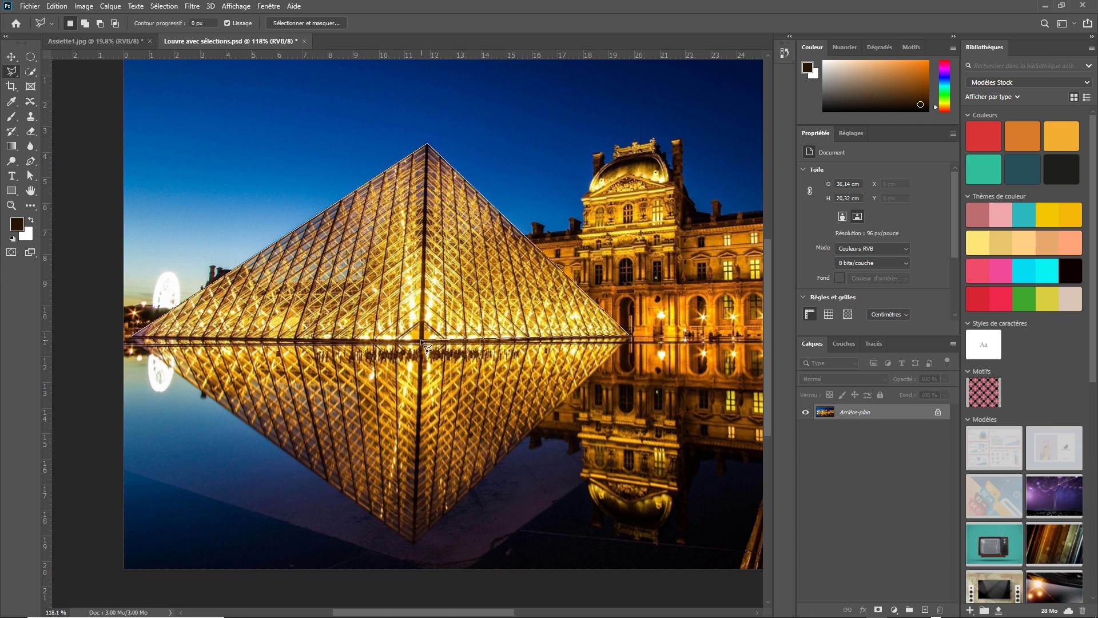
left_click(131, 338)
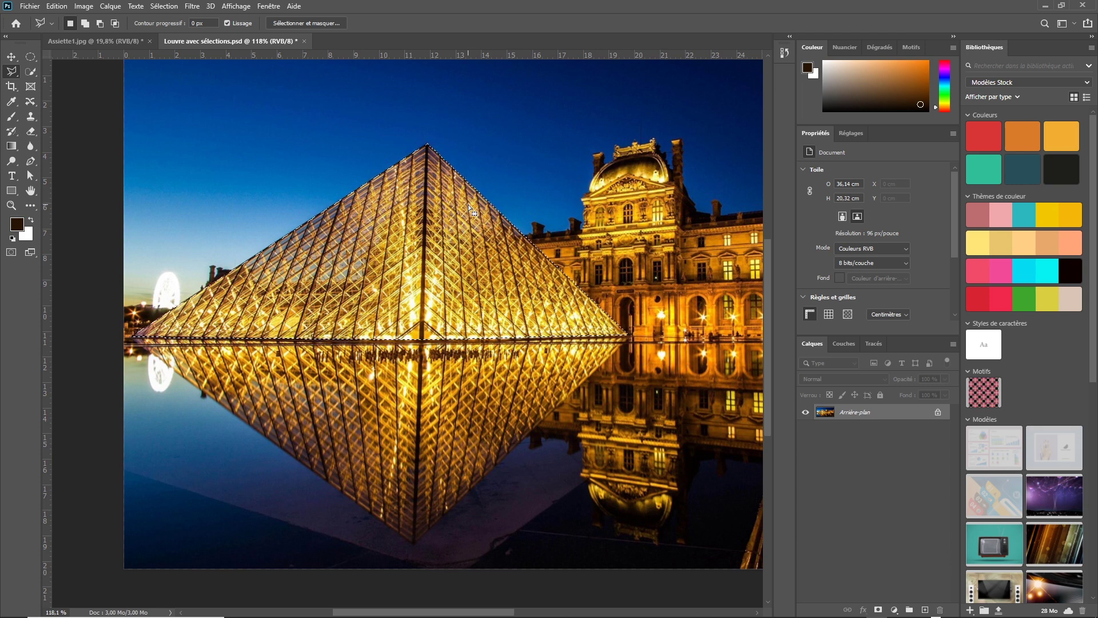
- Save the pyramid selection as a new channel named "Partie haute" and deselect it
left_click(164, 6)
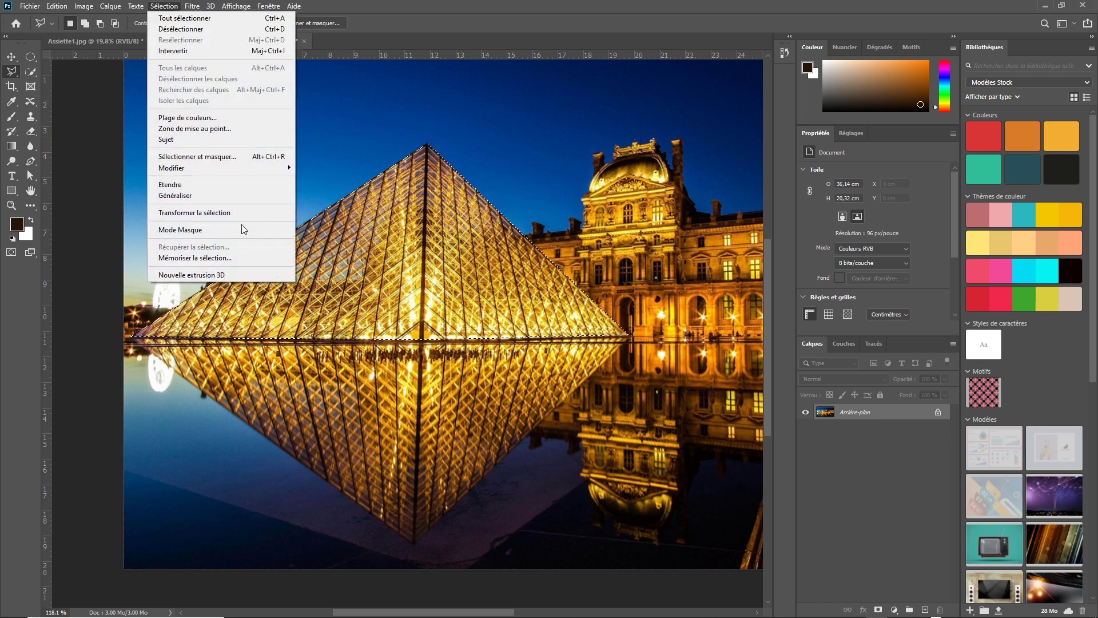
left_click(265, 258)
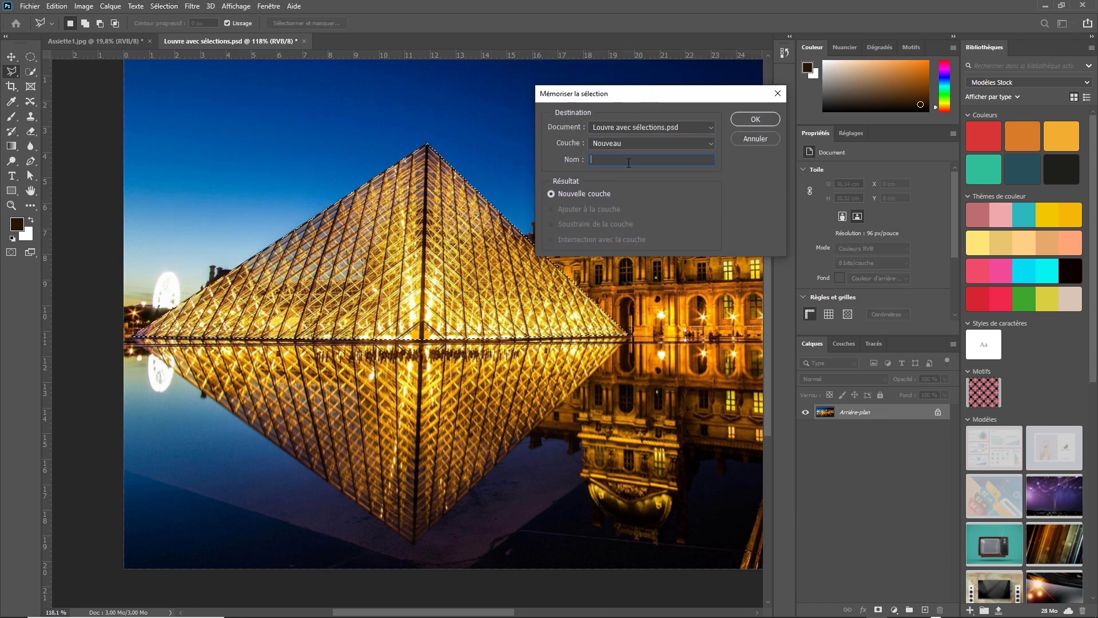
type("Partie haute")
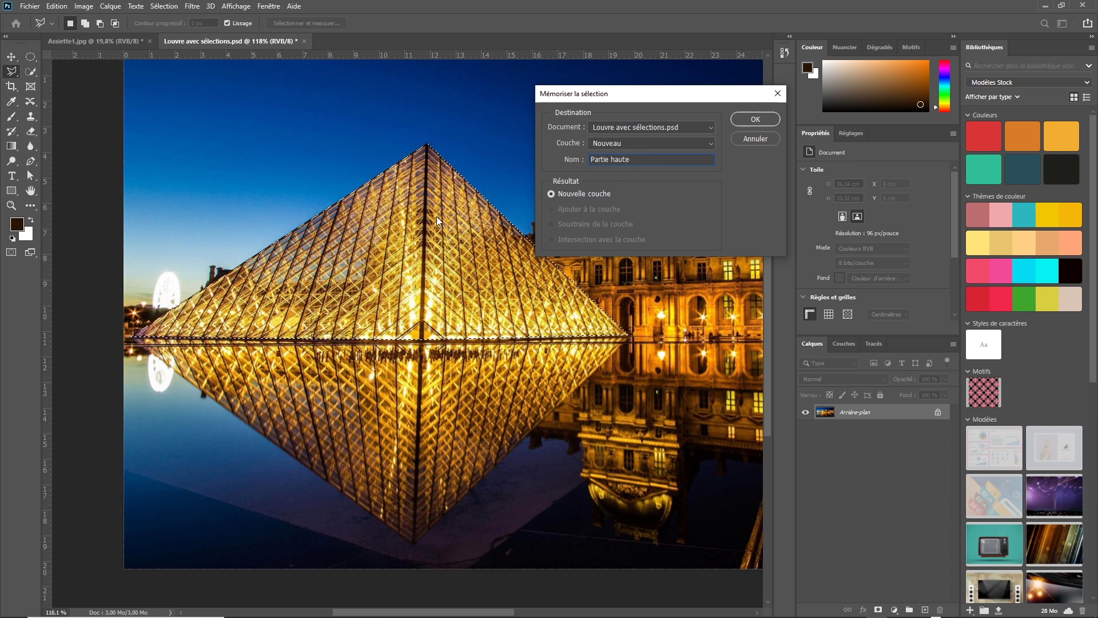
left_click(750, 121)
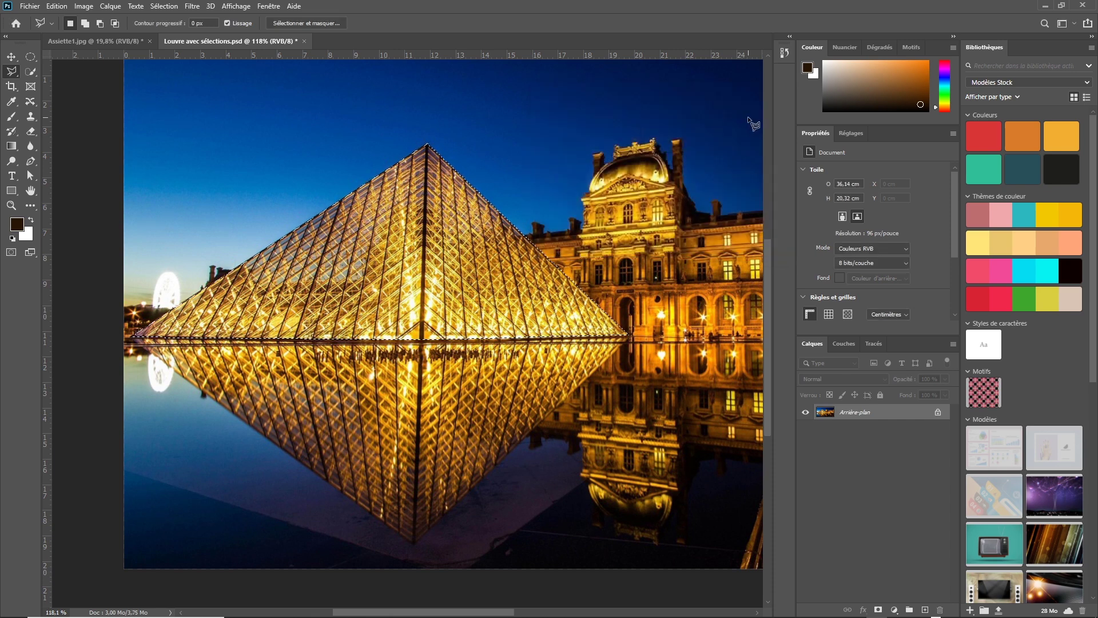
key("ctrl+d")
- Load the saved selection "Partie haute" from Louvre avec sélections.psd as a new selection, then deselect it
left_click(165, 7)
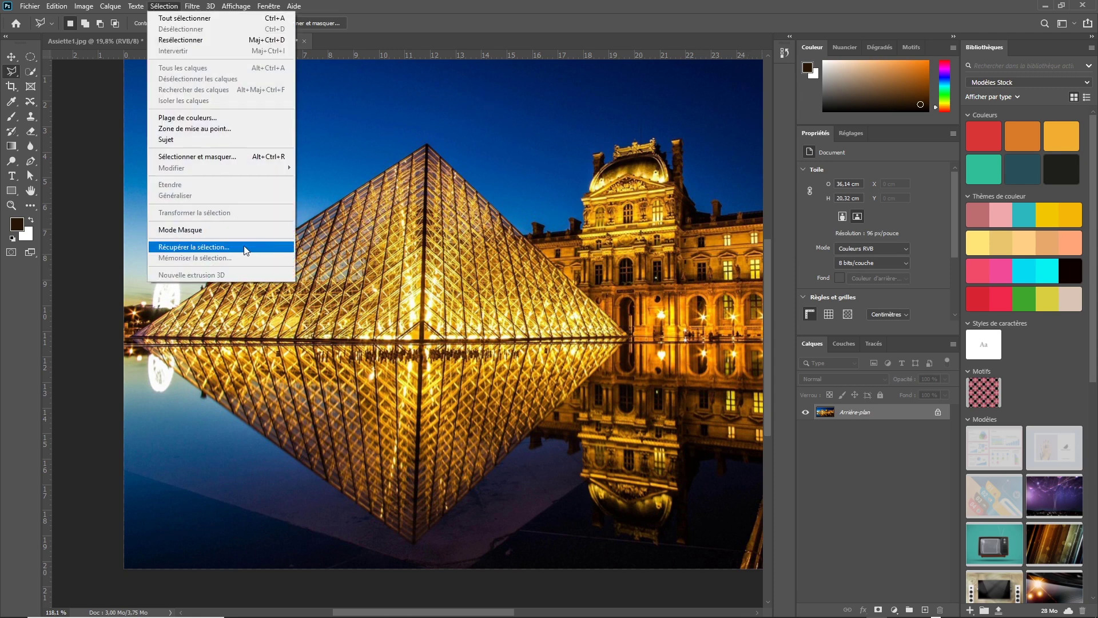
left_click(264, 249)
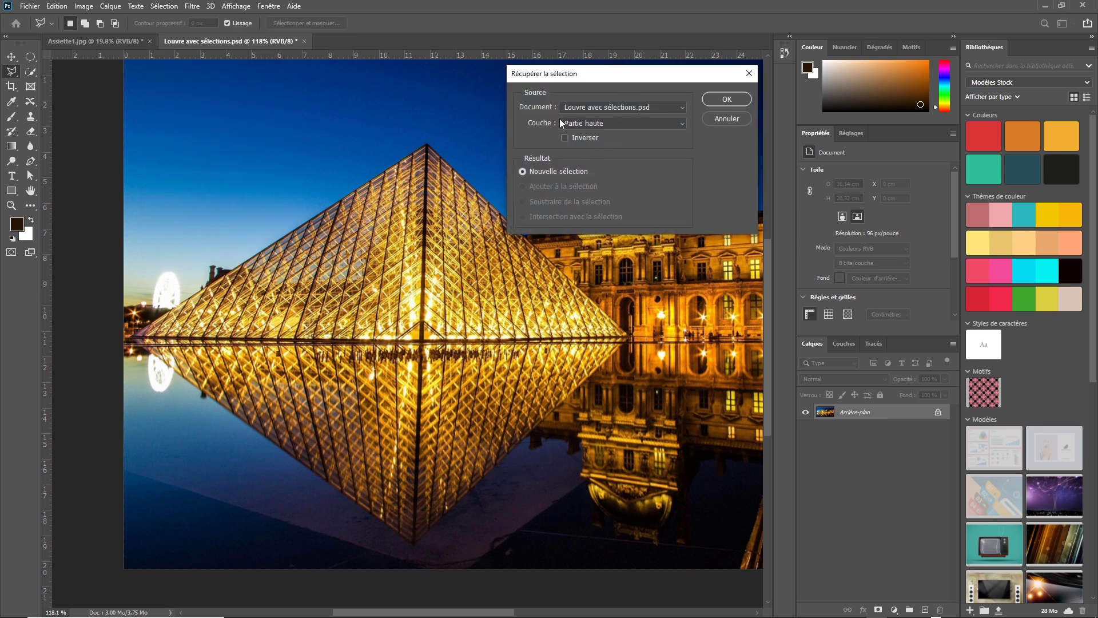
left_click(672, 124)
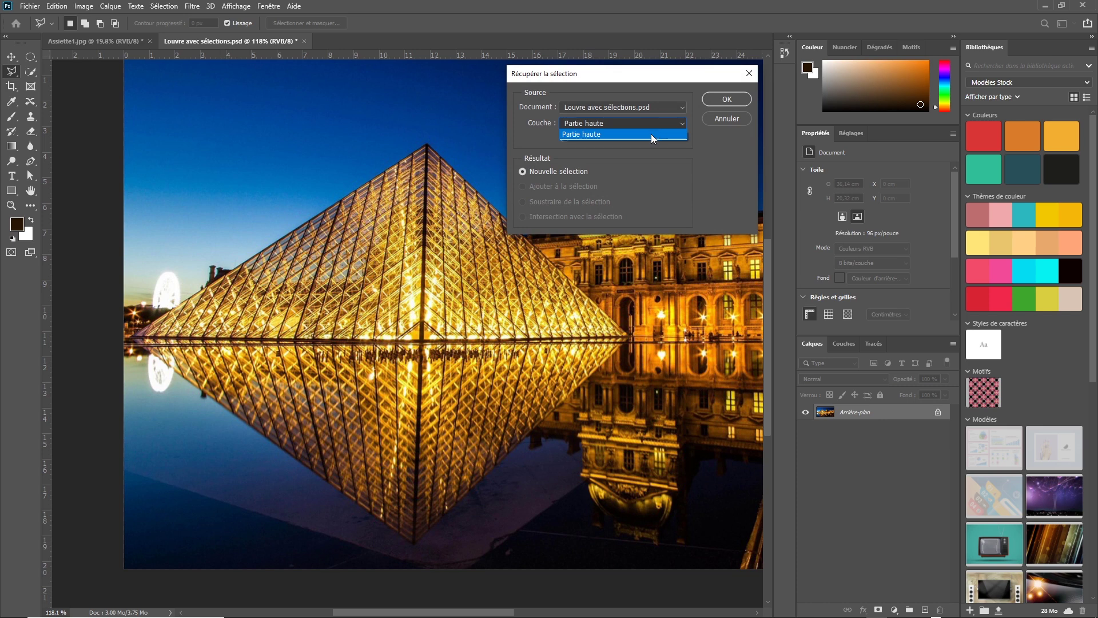
left_click(611, 133)
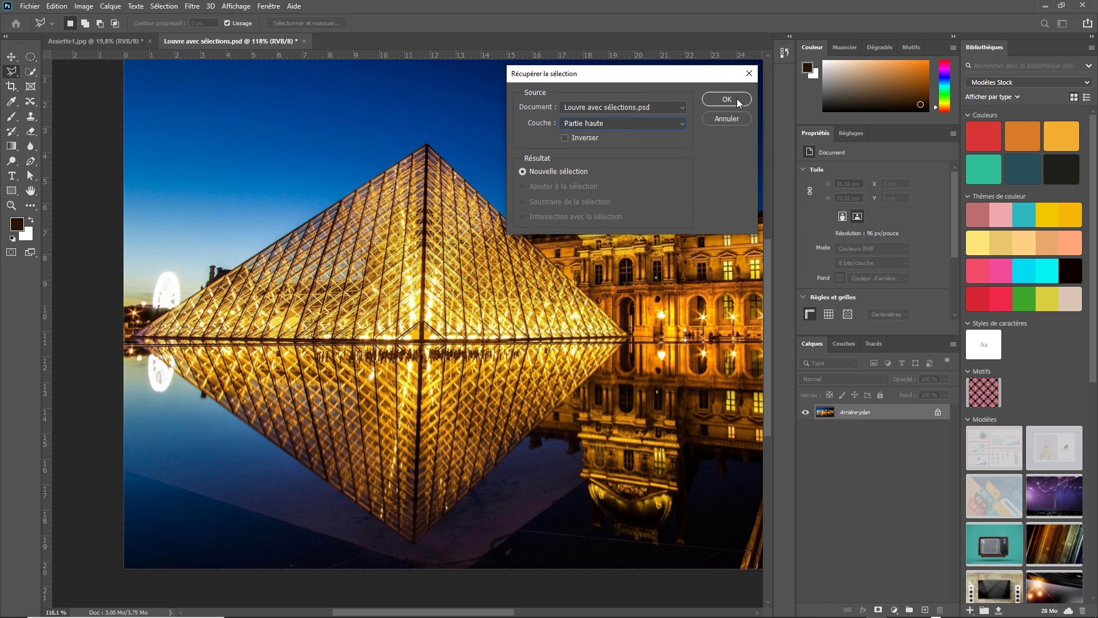
left_click(736, 98)
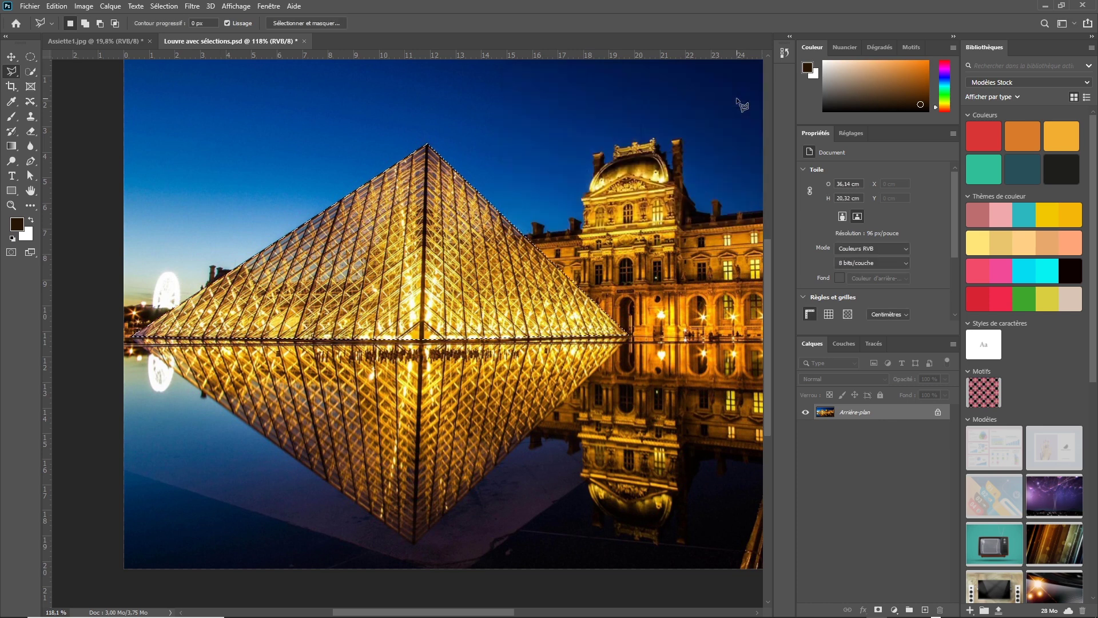
key("ctrl+d")
- Outline the pyramid's reflection below the waterline as a triangular selection with the Polygonal Lasso
left_click(131, 338)
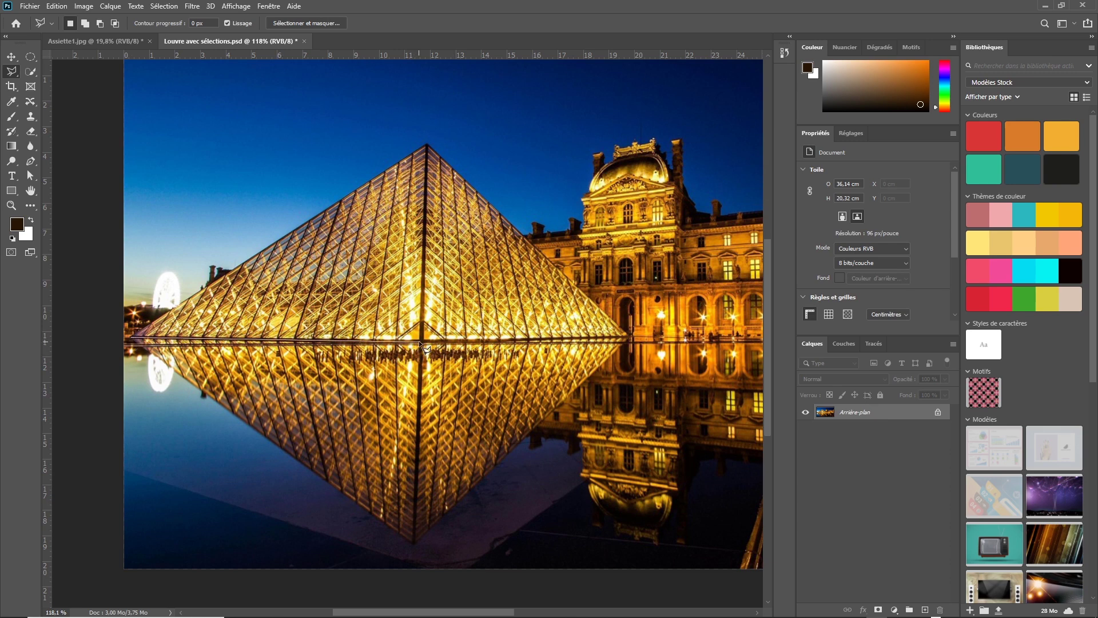
left_click(631, 337)
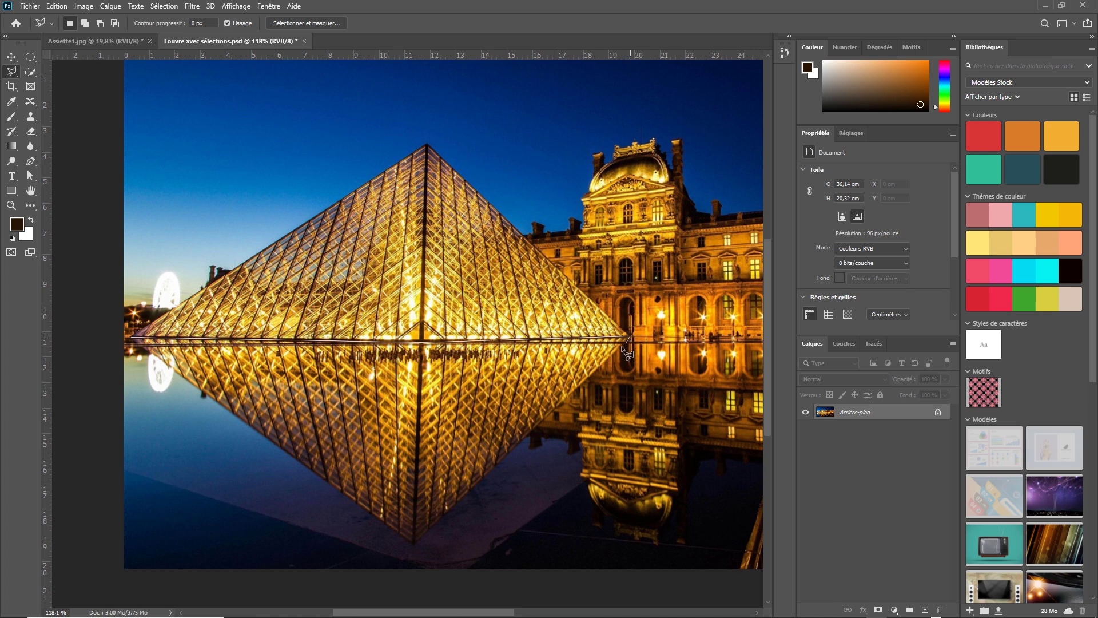
left_click(415, 544)
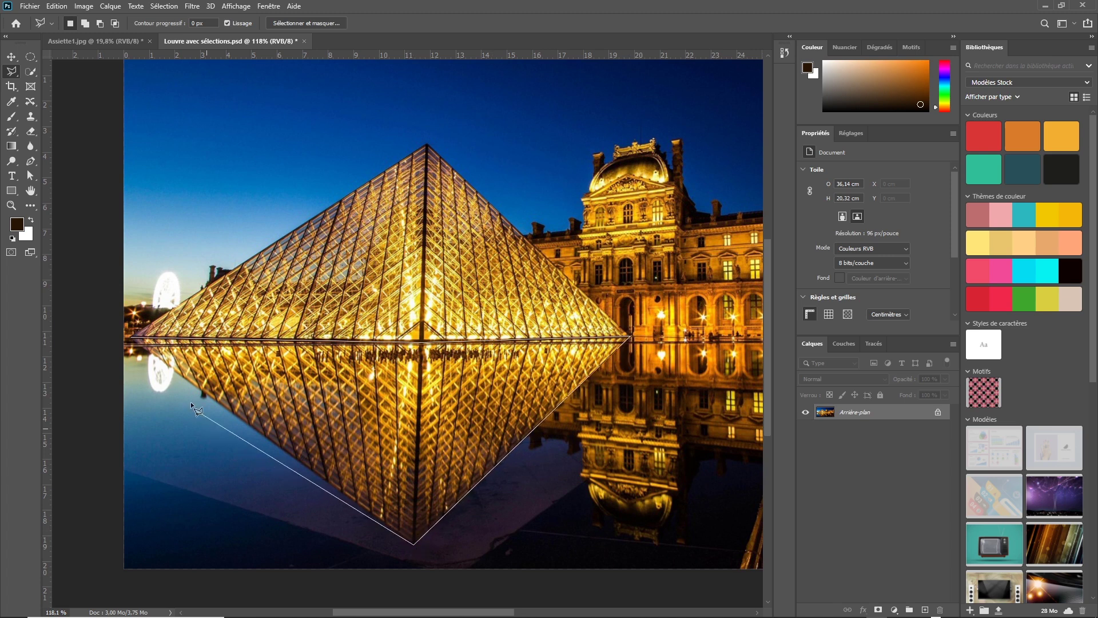
left_click(137, 343)
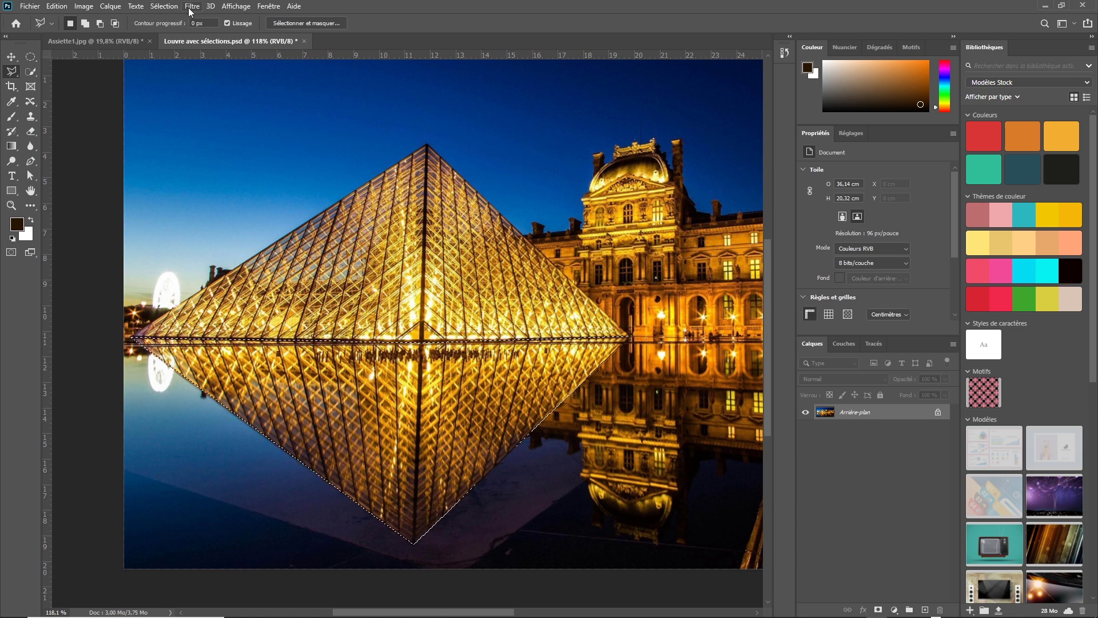
- Save the reflection selection as a new channel named "Partie basse" and deselect it
left_click(165, 7)
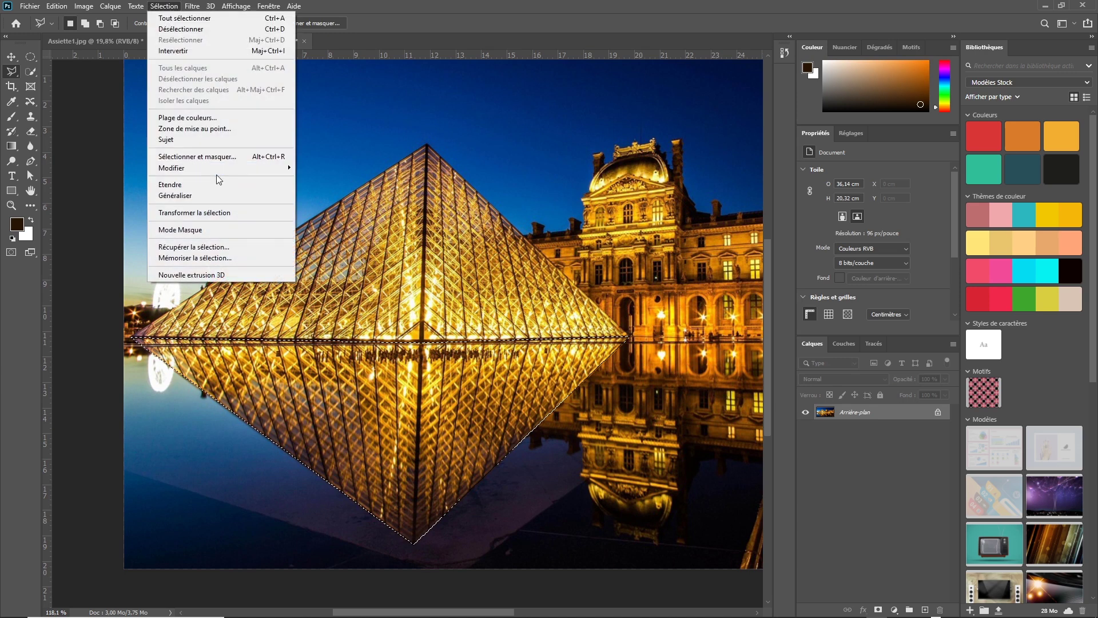
left_click(253, 259)
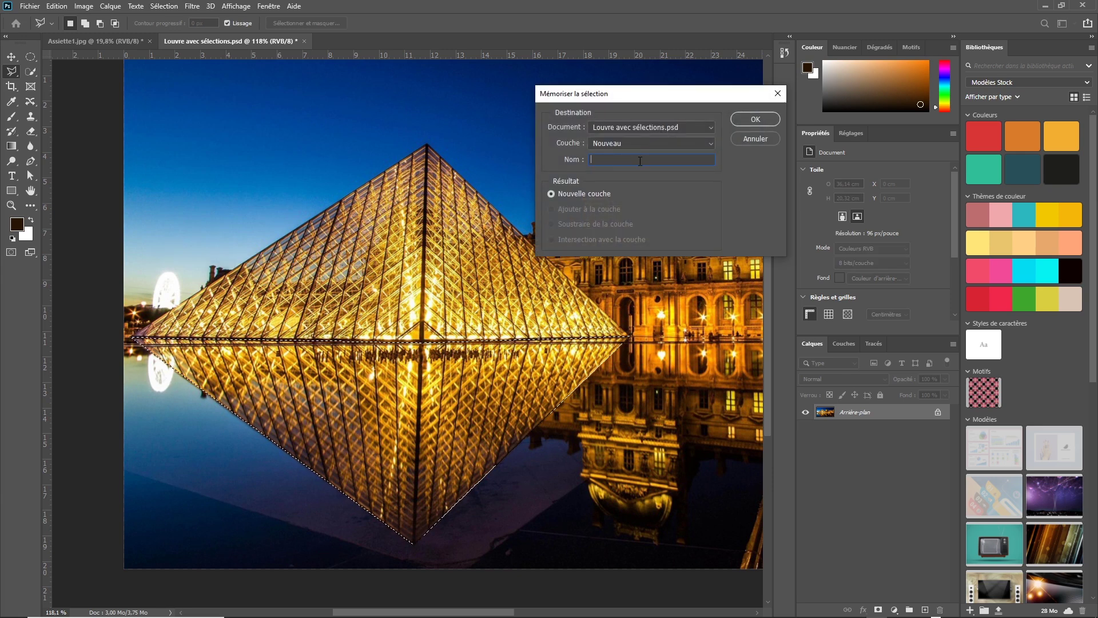
type("Partie basse")
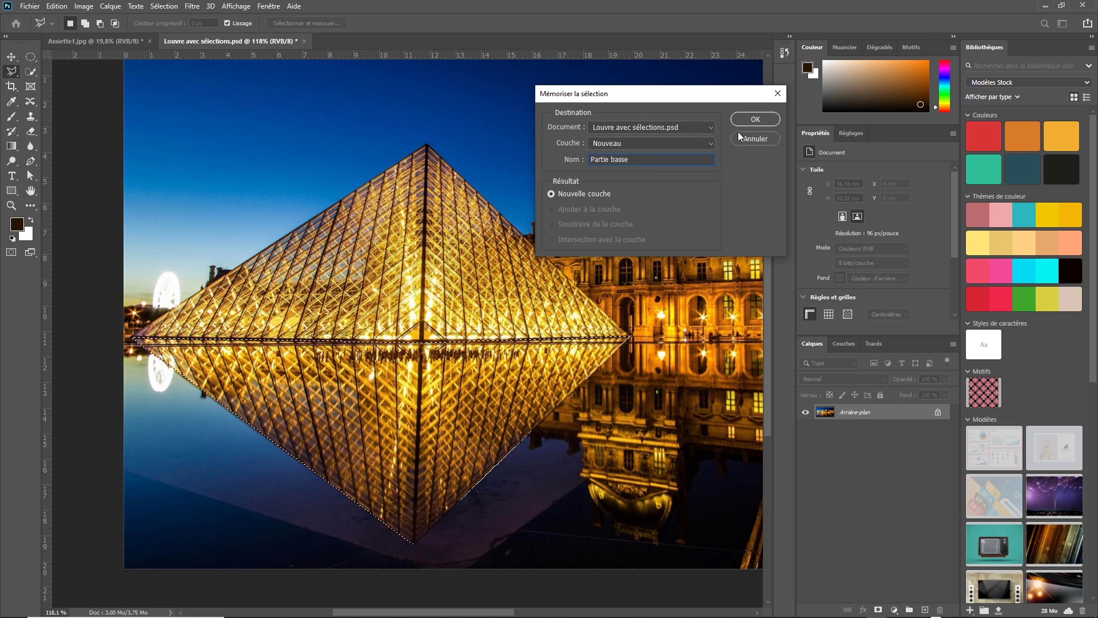
left_click(747, 117)
key("ctrl+d")
- Choose "Partie haute" among the saved selections, load it as a new selection, and deselect it
left_click(166, 6)
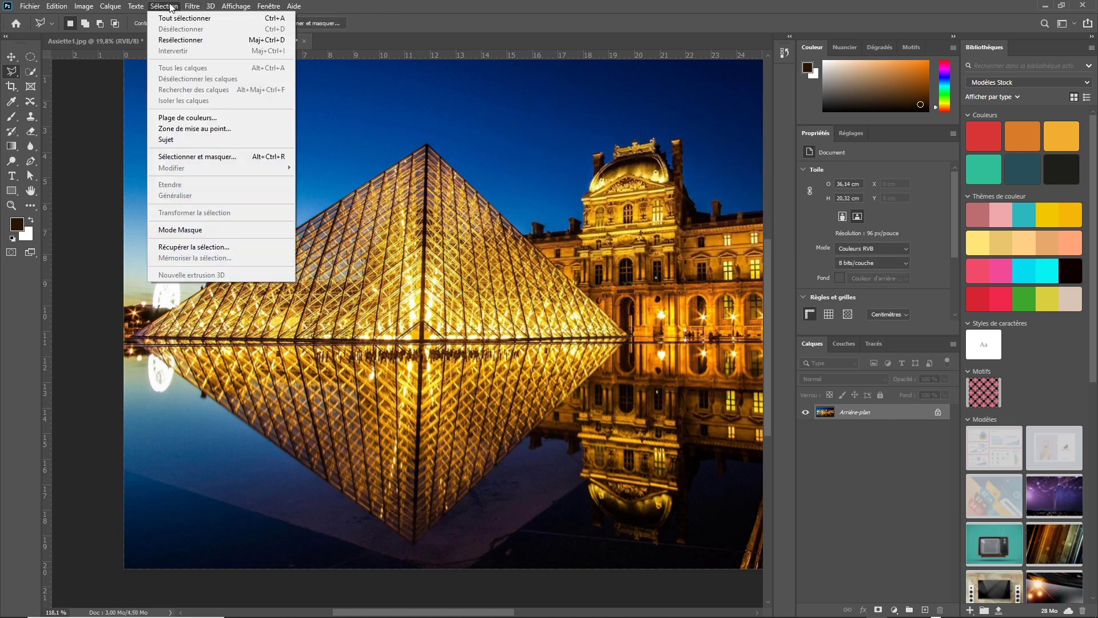
left_click(236, 248)
left_click(675, 122)
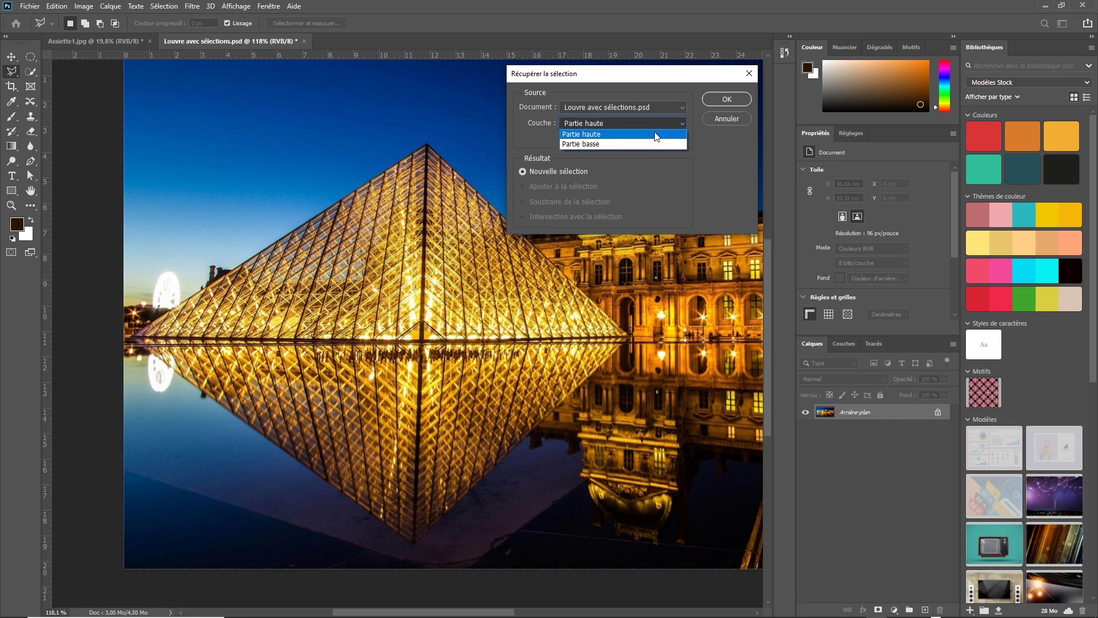
left_click(656, 134)
left_click(720, 92)
key("ctrl+d")
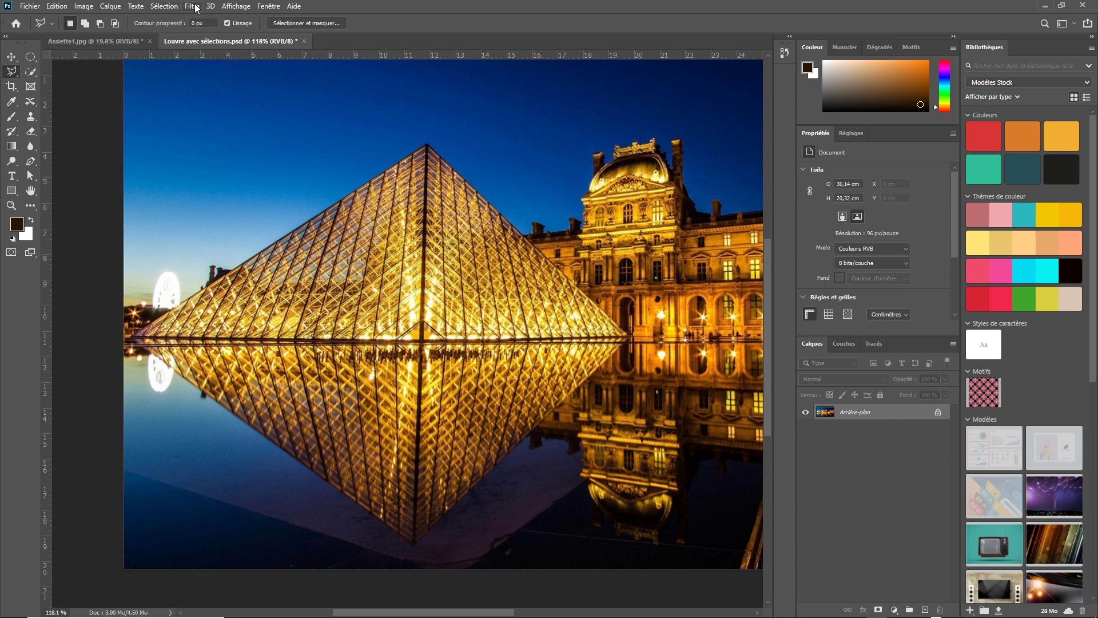
- Load the saved selection "Partie haute" as a new selection
left_click(164, 6)
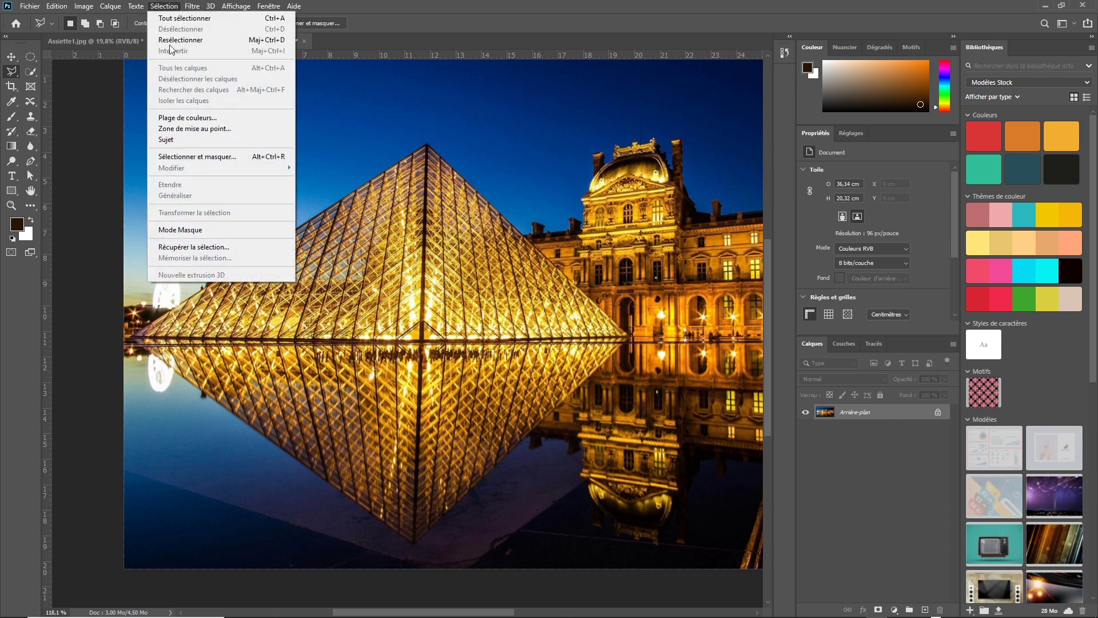
left_click(223, 248)
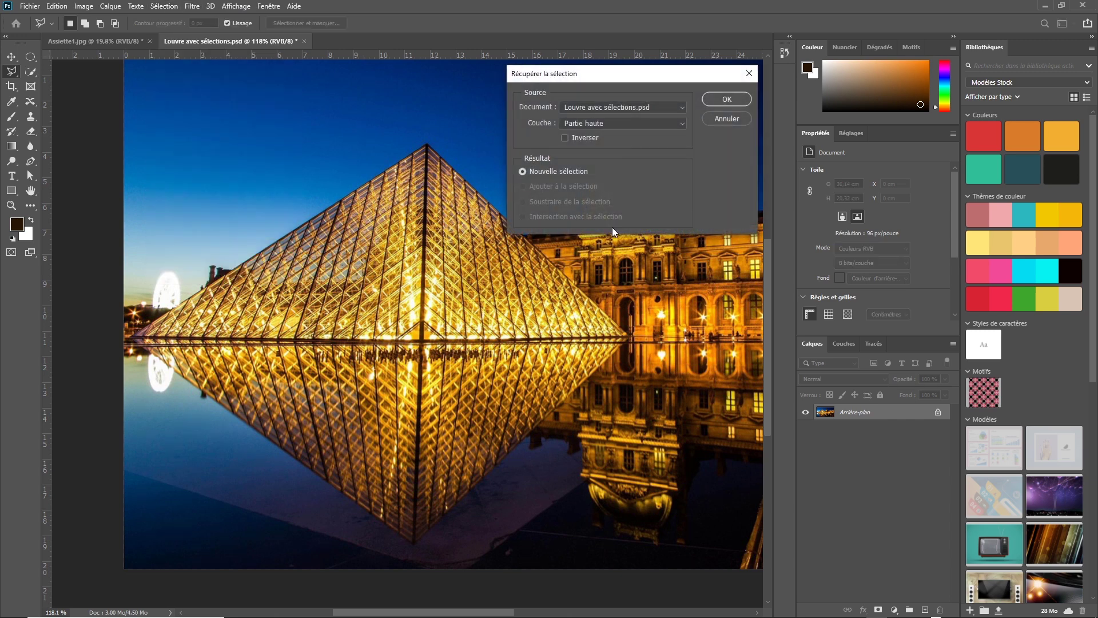
left_click(727, 98)
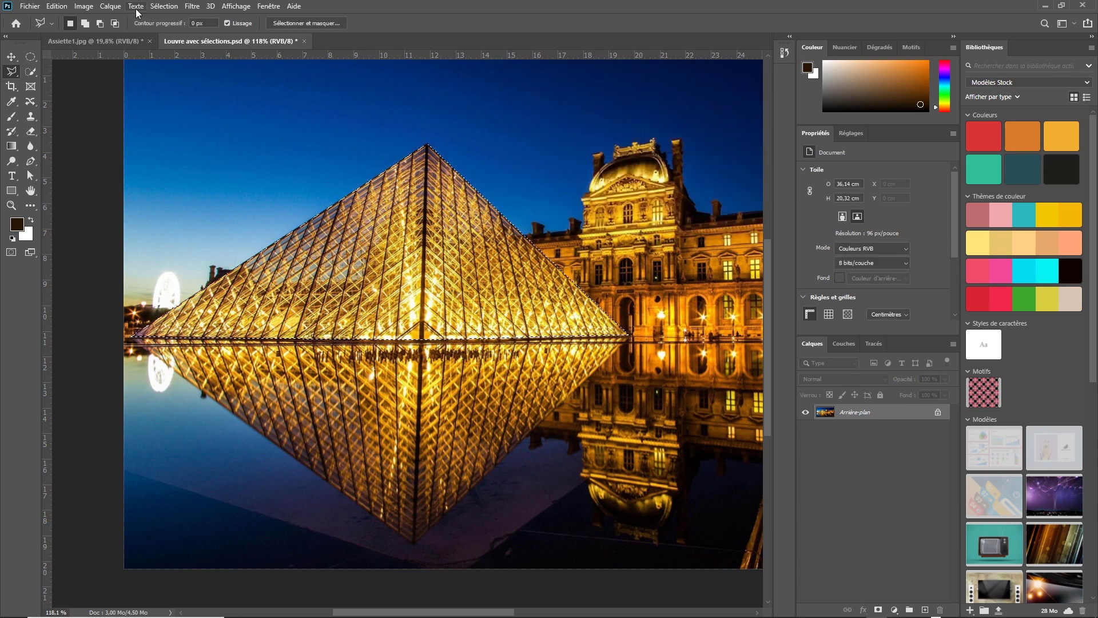
- Replace the current selection with the saved selection "Partie basse", loaded as a new selection
left_click(164, 7)
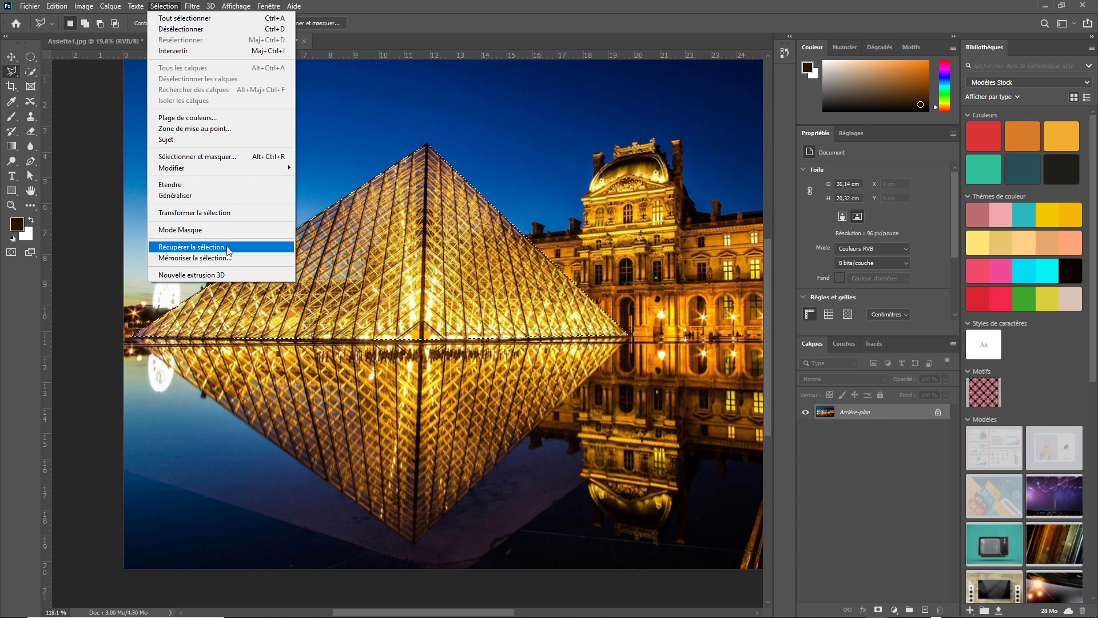
left_click(227, 247)
left_click(632, 123)
left_click(629, 139)
left_click(724, 99)
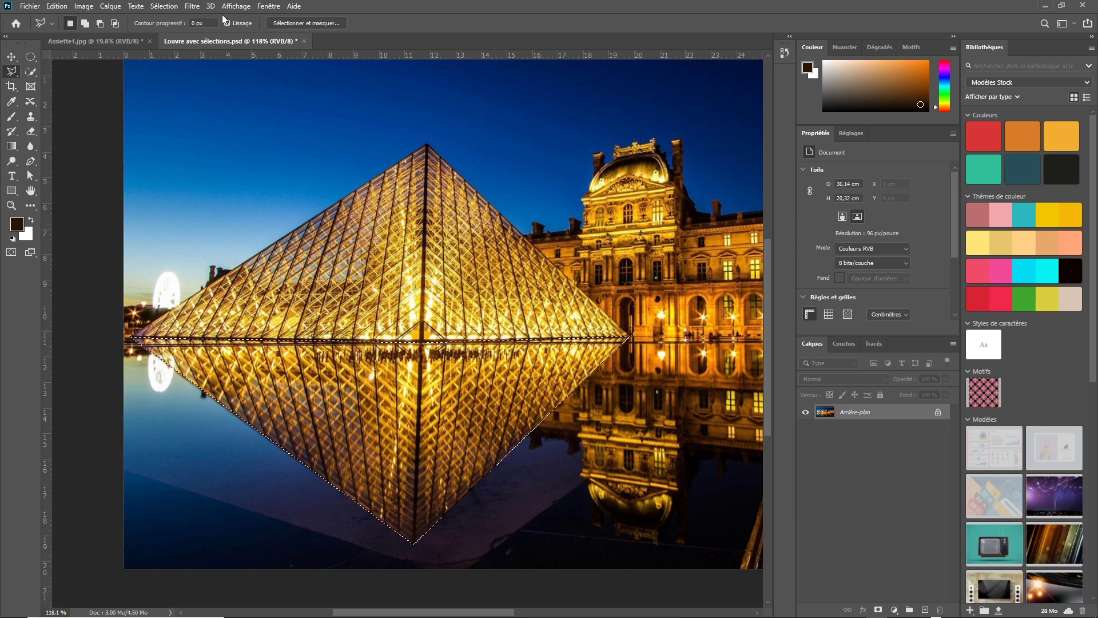
- Load the saved selection "Partie haute" and add it to the current reflection selection
left_click(164, 6)
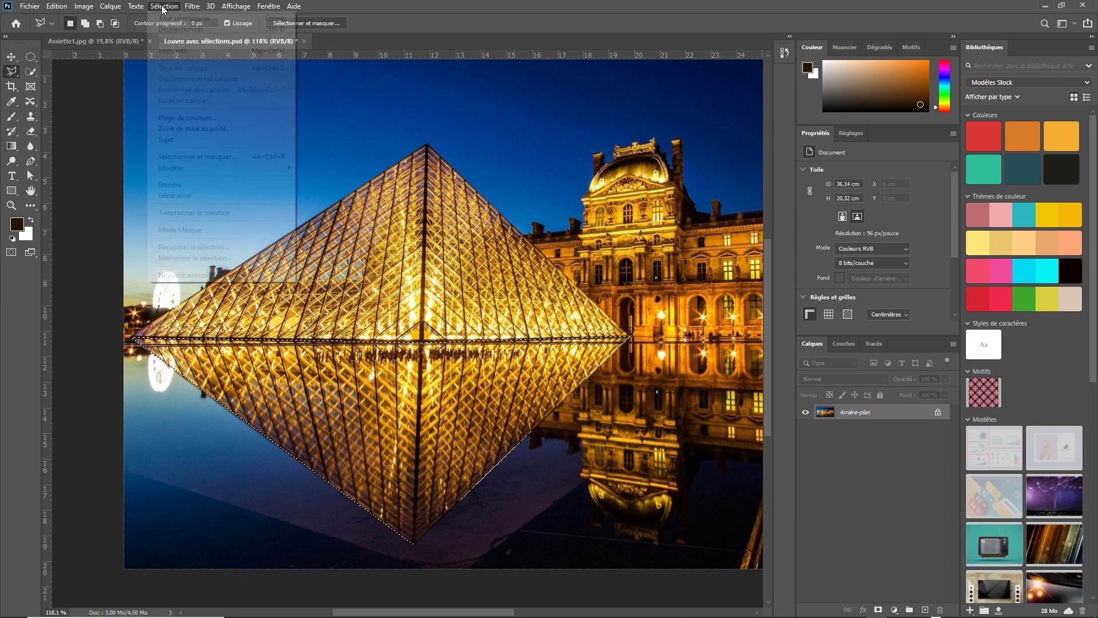
left_click(252, 250)
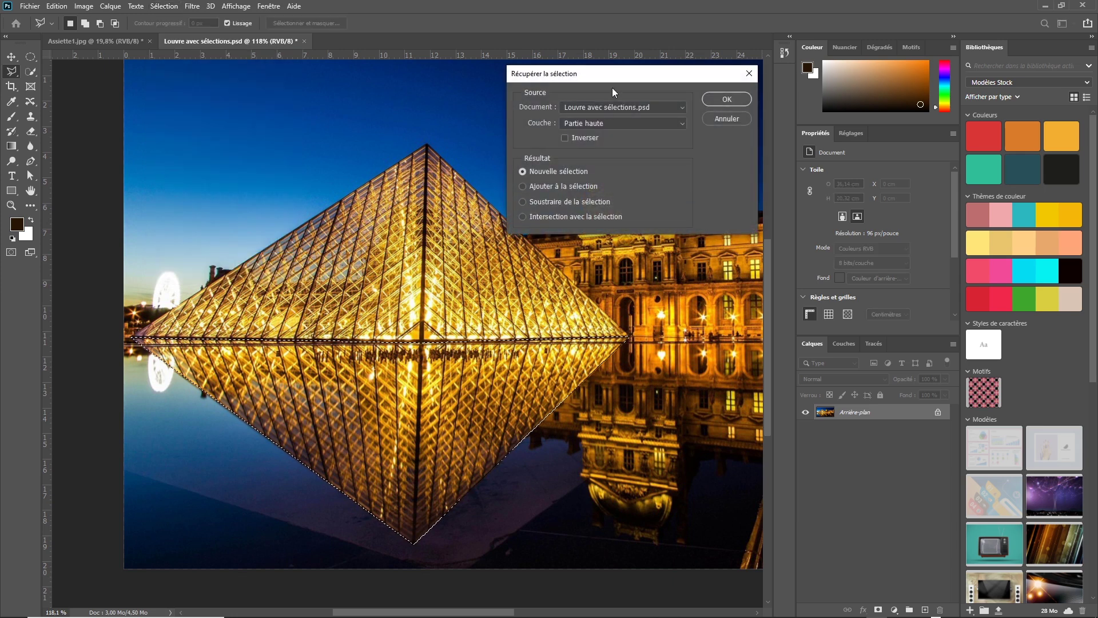
left_click_drag(620, 73, 631, 72)
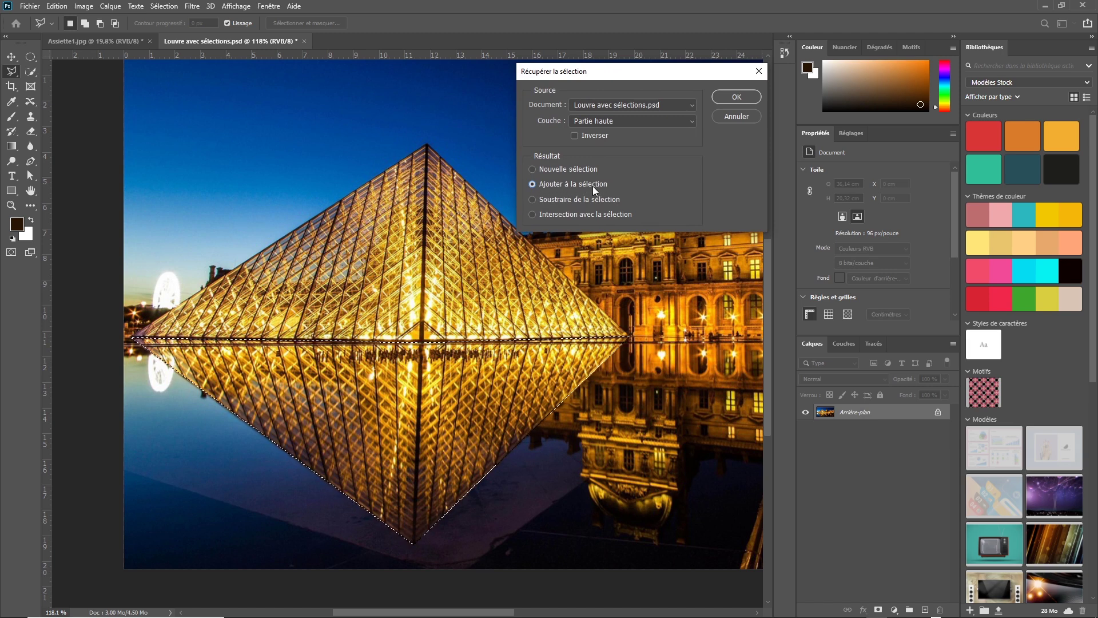
left_click(639, 120)
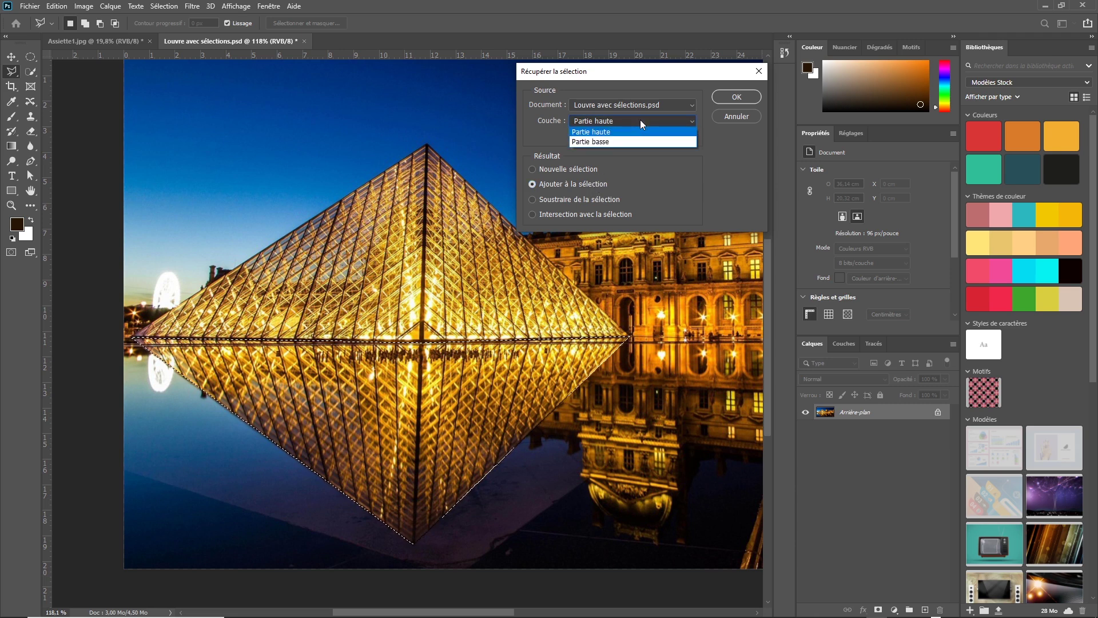
left_click(634, 135)
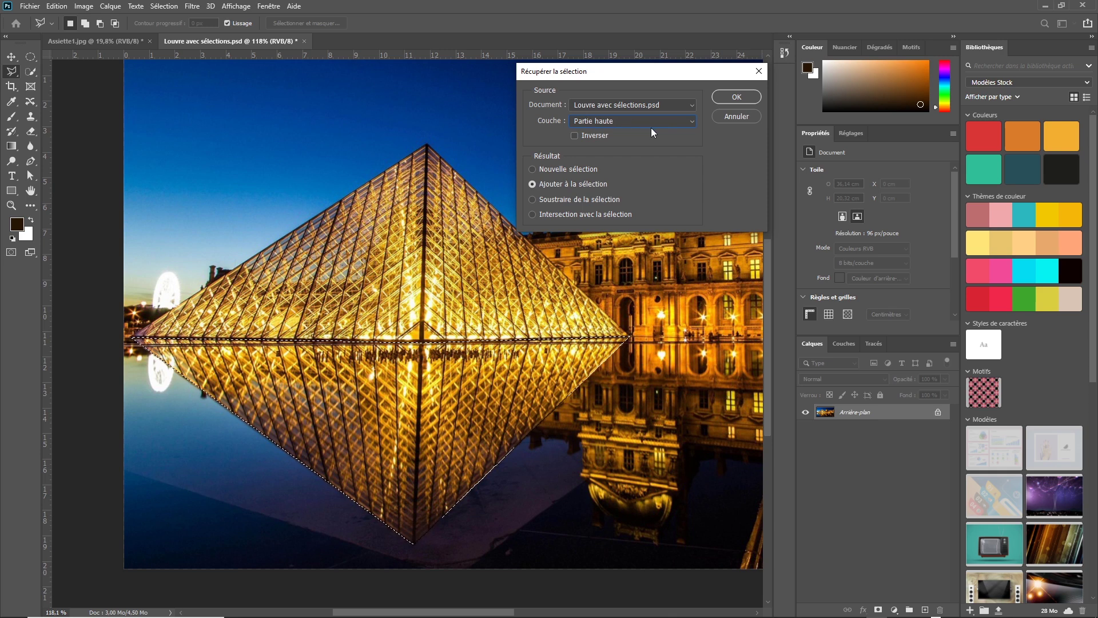
left_click(745, 99)
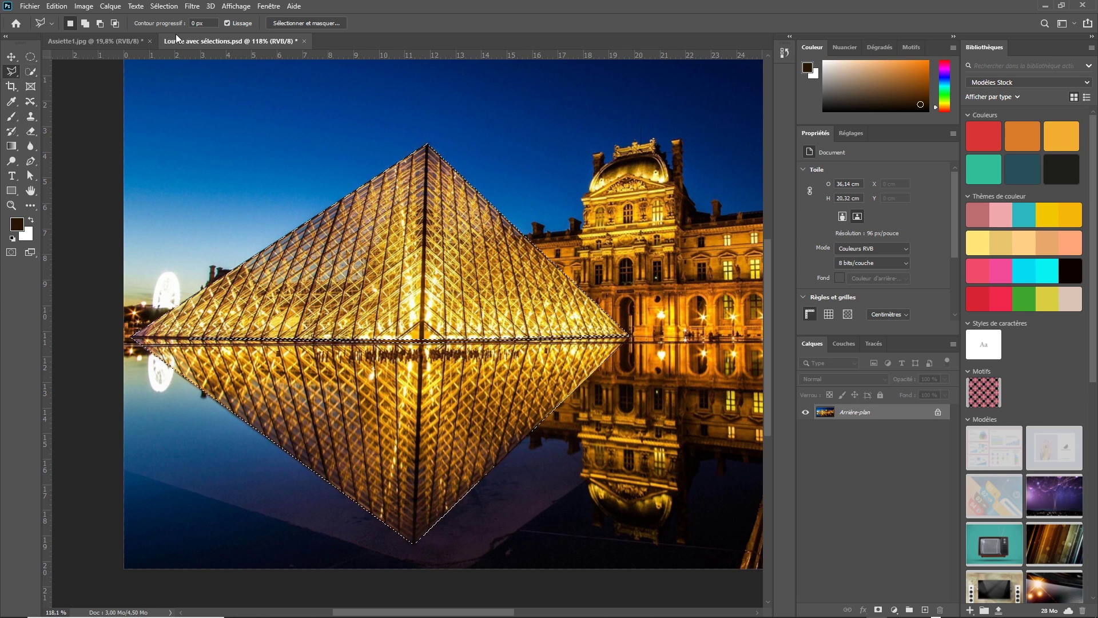
- Brush along the waterline between the pyramid and its reflection with the Quick Selection tool in add mode to merge both parts
left_click(33, 70)
left_click(91, 23)
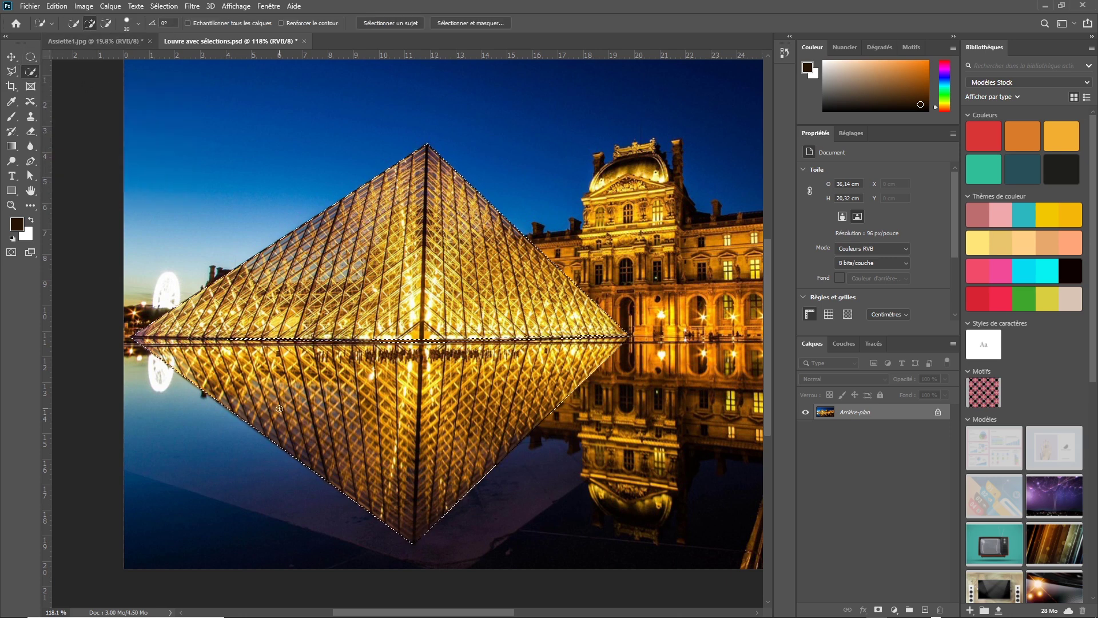
left_click_drag(234, 336, 623, 338)
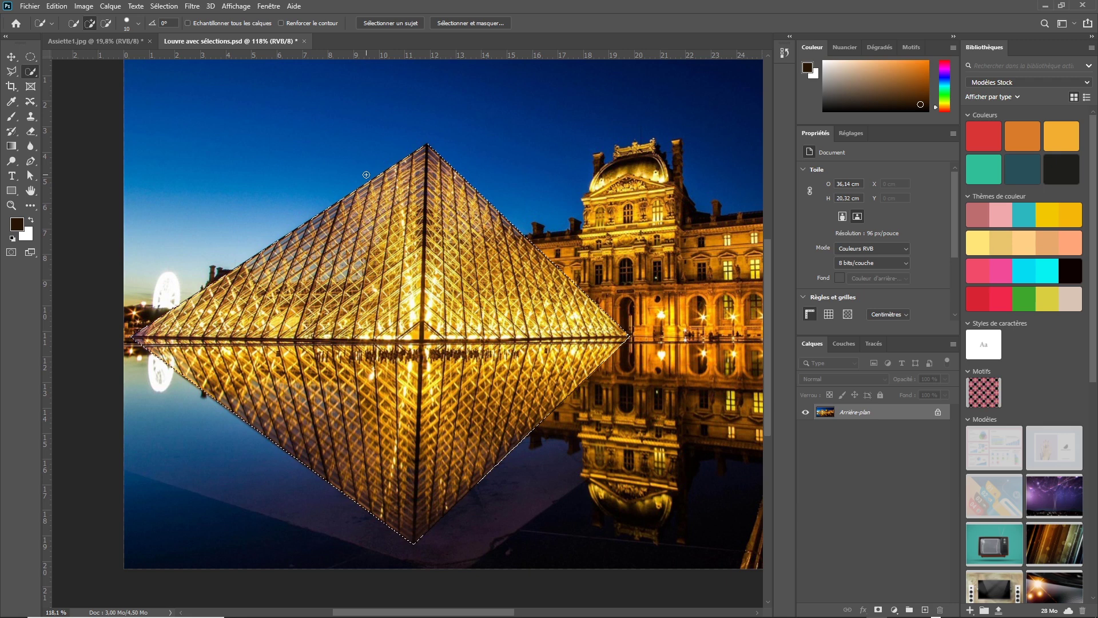
- Save the combined selection as a new channel named "Pyramide entière" and deselect it
left_click(164, 6)
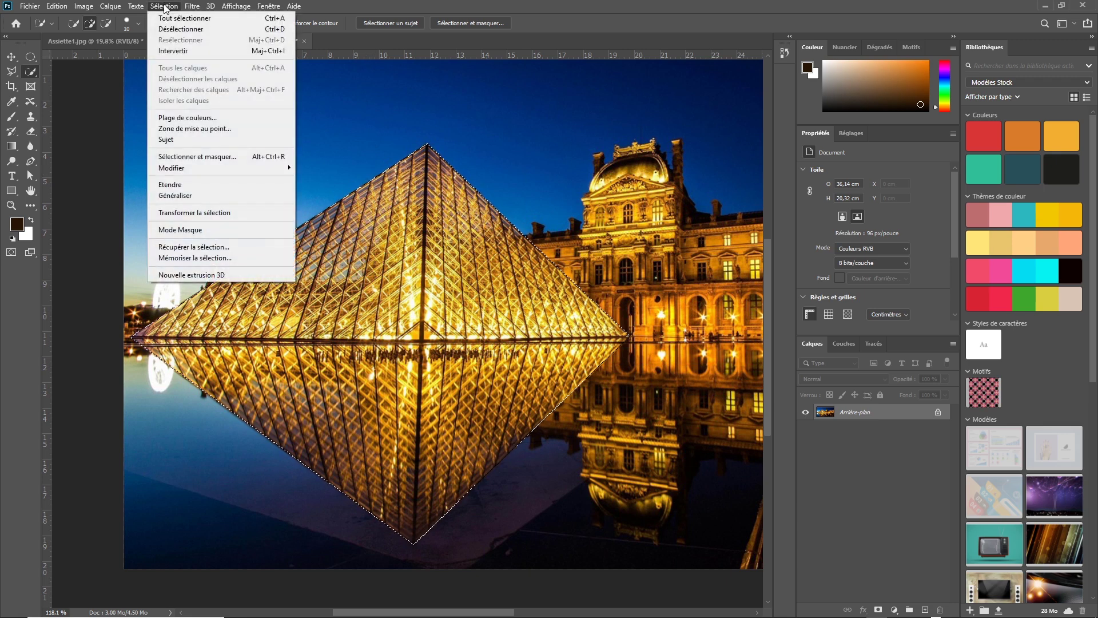
left_click(275, 263)
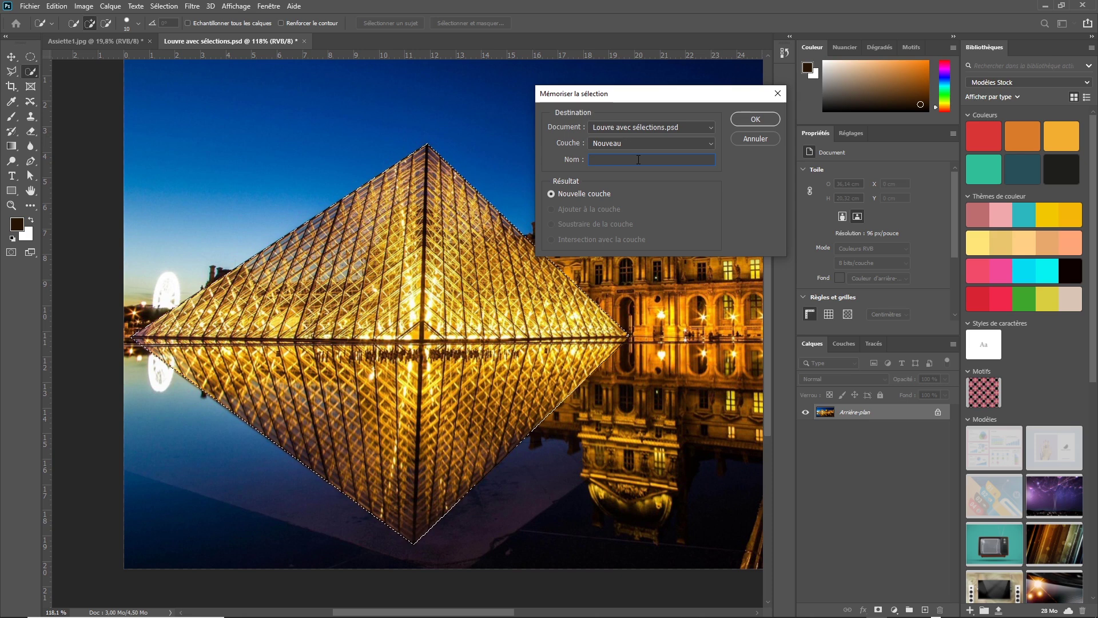
type("Pyramide entière")
left_click(756, 119)
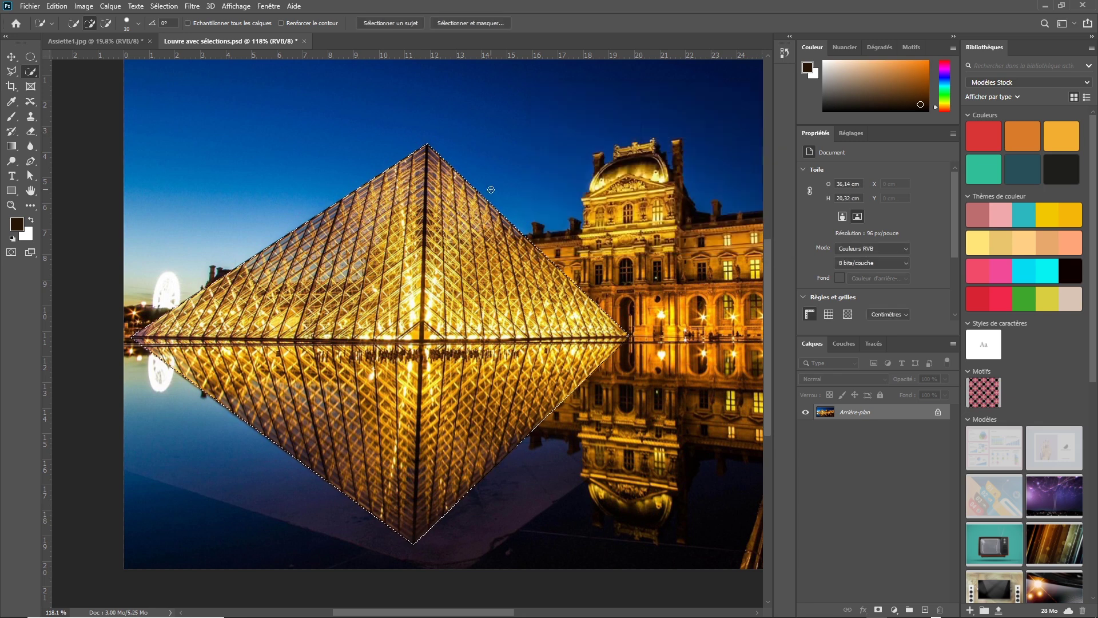
key("ctrl+d")
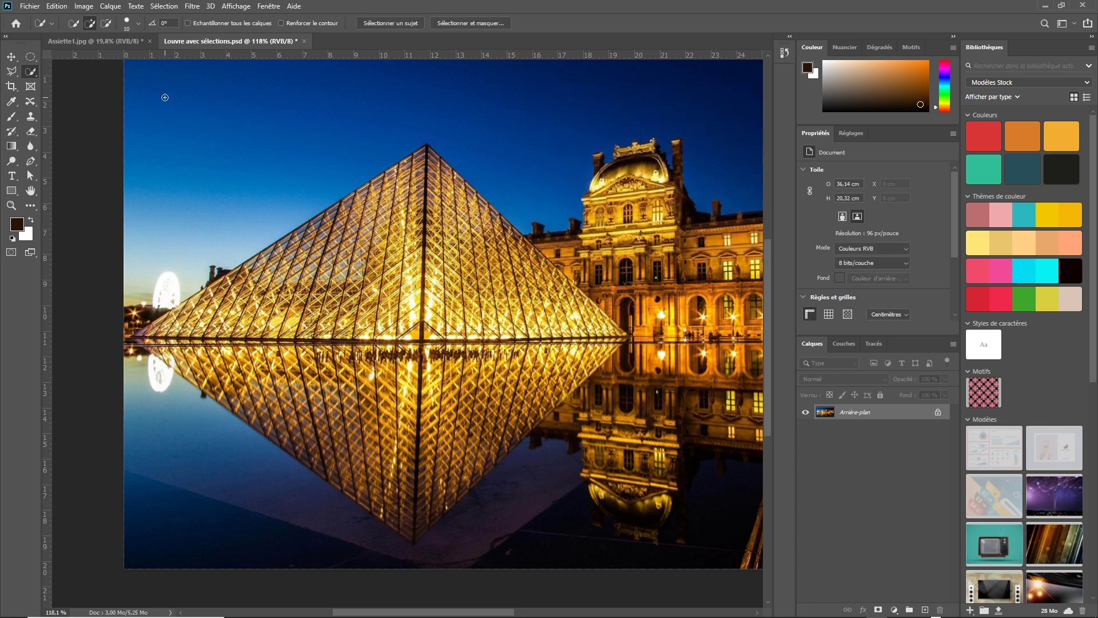
- Load the saved selection "Pyramide entière" as a new selection
left_click(164, 6)
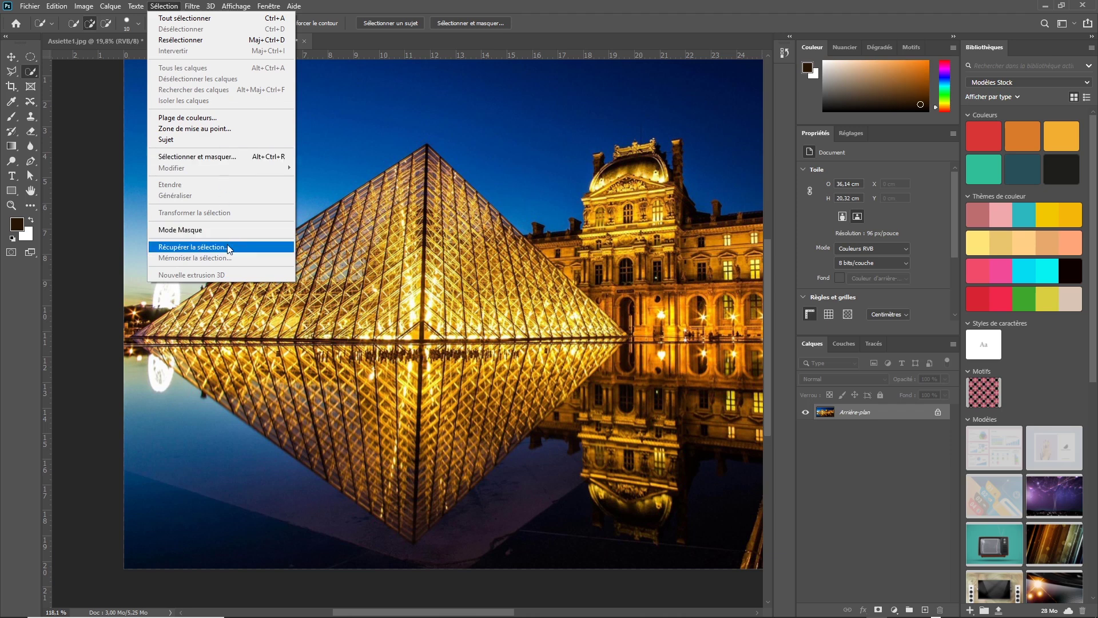
left_click(195, 246)
left_click(662, 119)
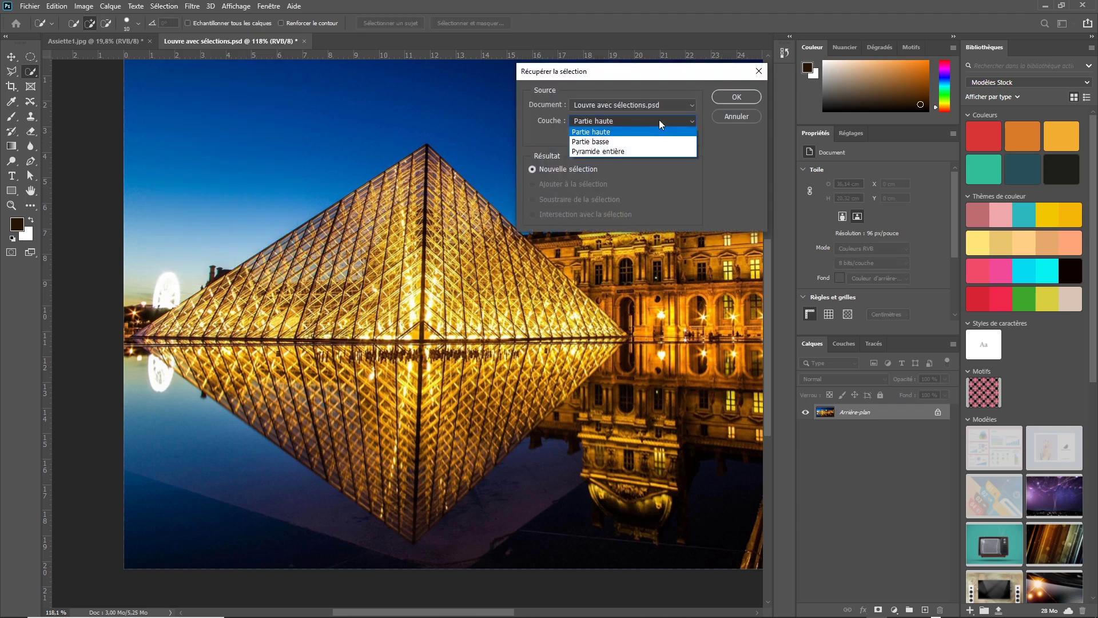
left_click(627, 152)
left_click(739, 98)
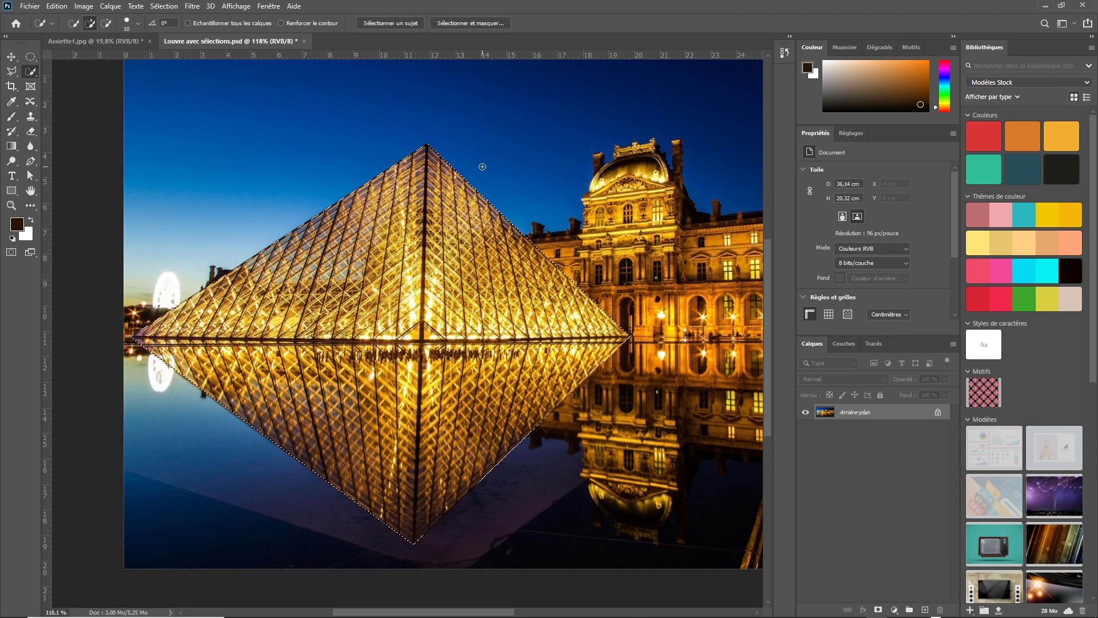
- Examine which source documents are offered for loading a saved selection
left_click(164, 6)
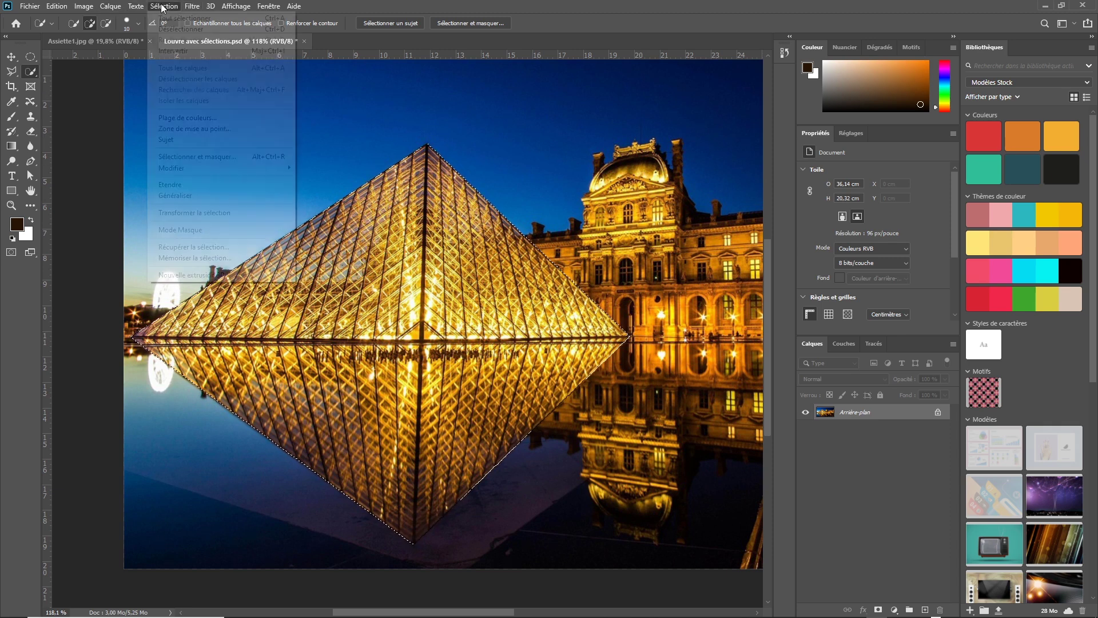
left_click(260, 248)
left_click_drag(662, 75, 616, 94)
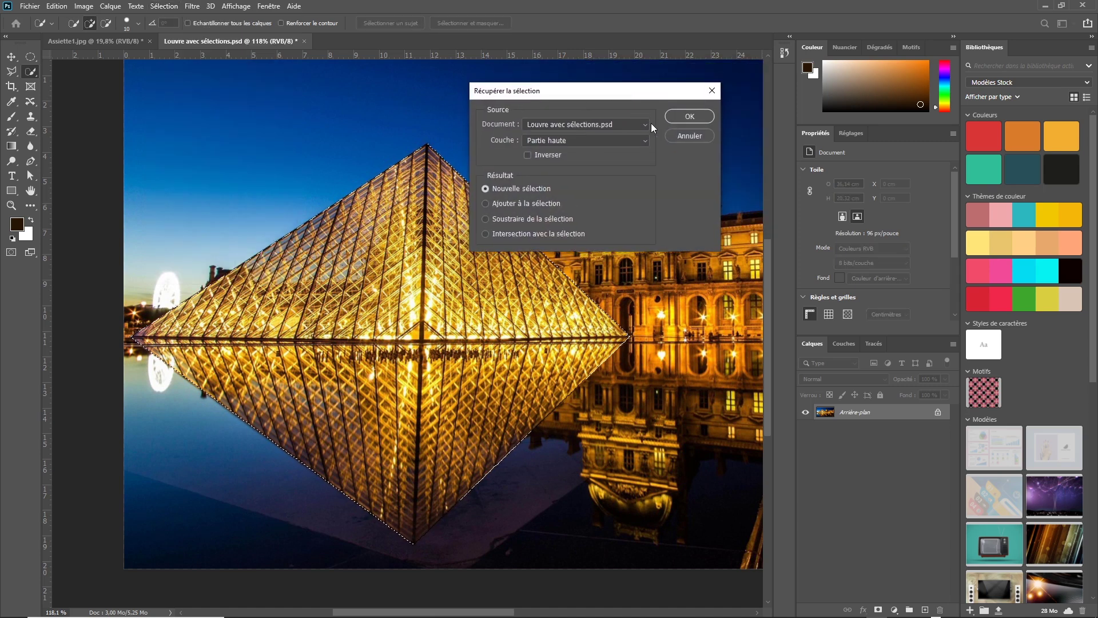
left_click(640, 124)
left_click(559, 135)
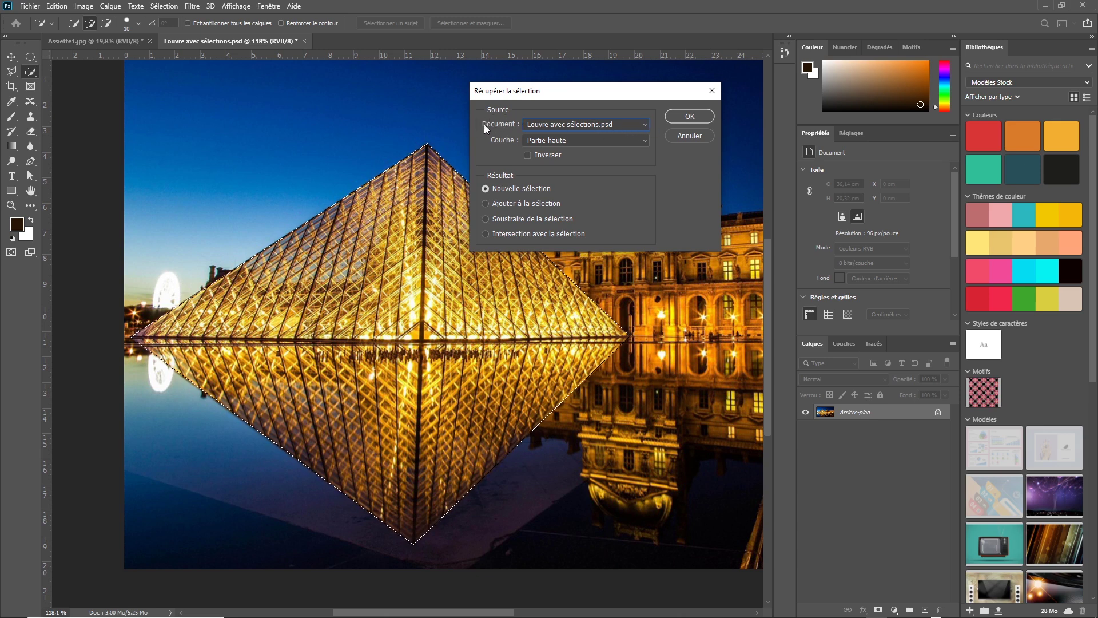
left_click(634, 122)
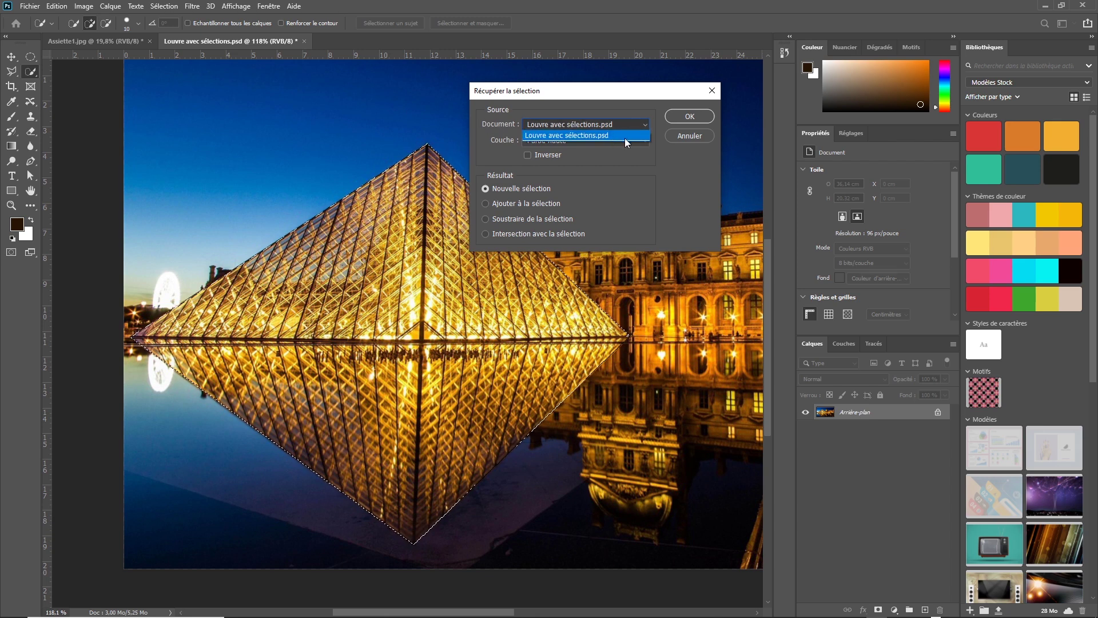
left_click(627, 136)
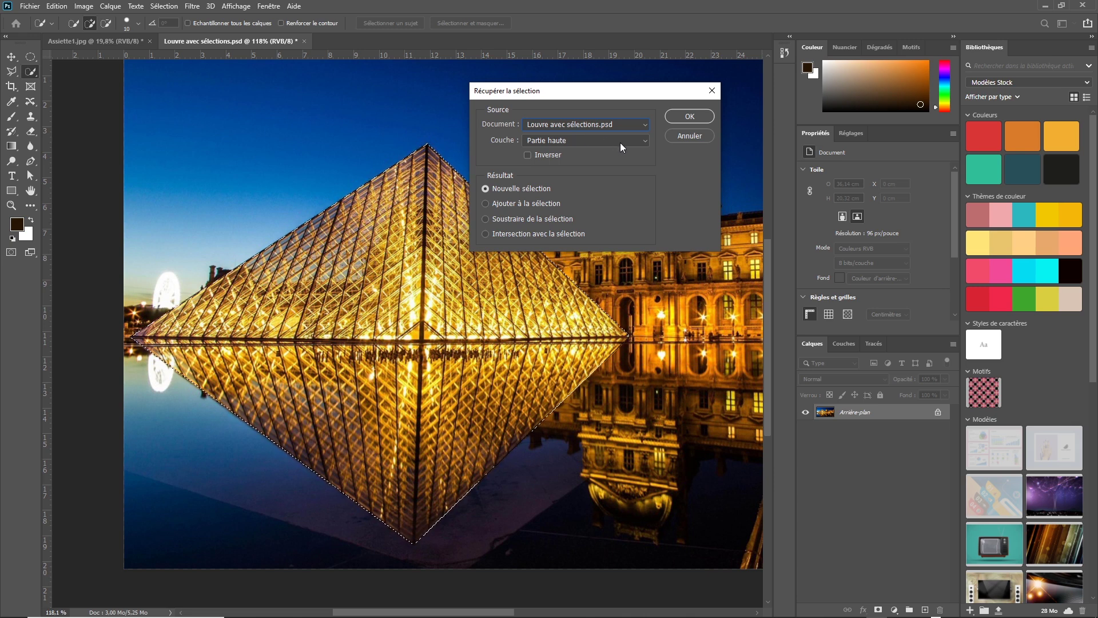
left_click(632, 123)
left_click(624, 110)
left_click(619, 127)
left_click(617, 105)
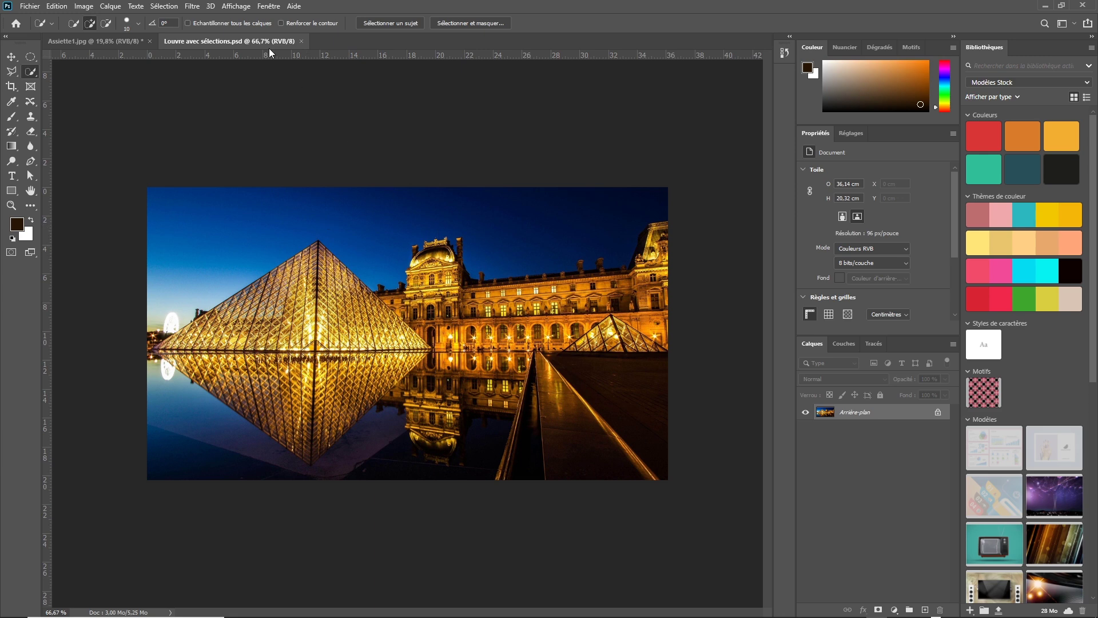
- Check which saved selections can be loaded in the reopened "Louvre avec sélections.psd", then cancel without loading any
left_click(164, 7)
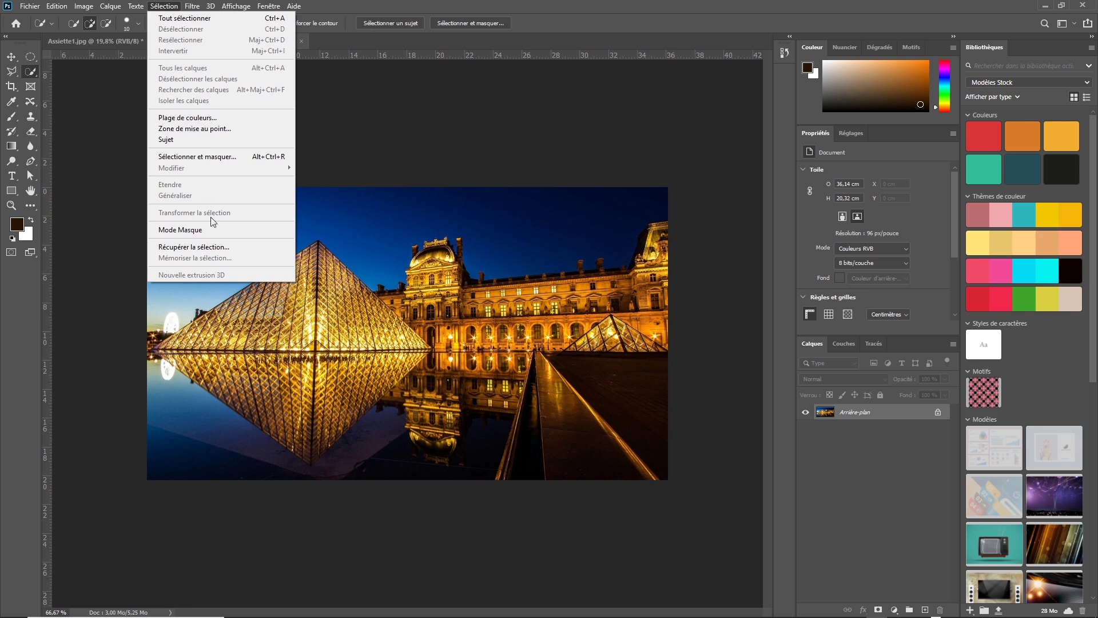
left_click(223, 252)
left_click(588, 140)
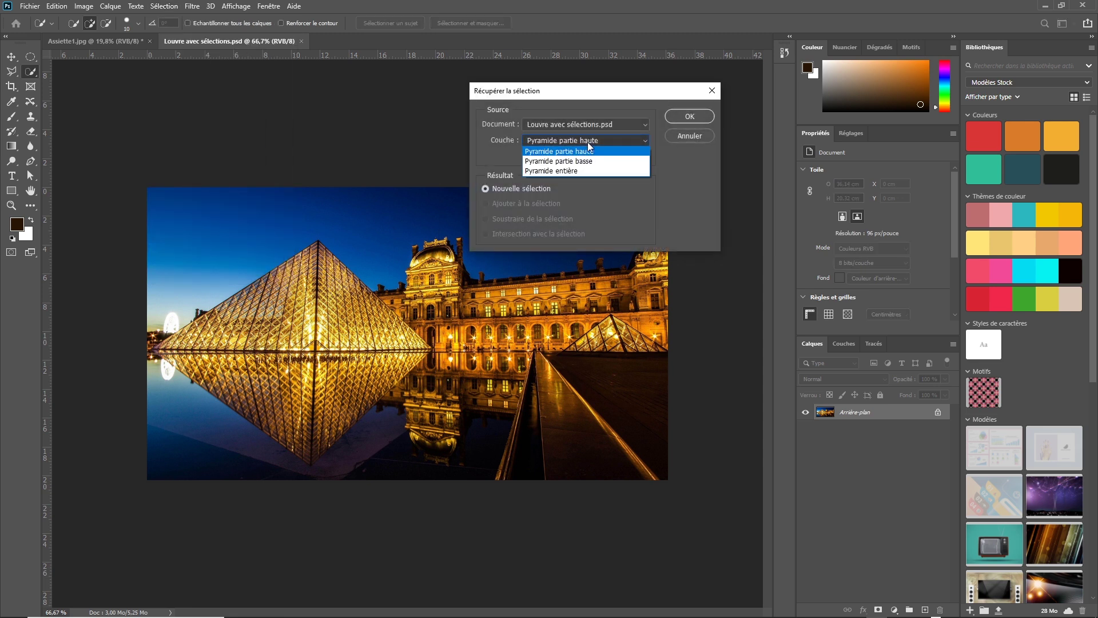
left_click(701, 136)
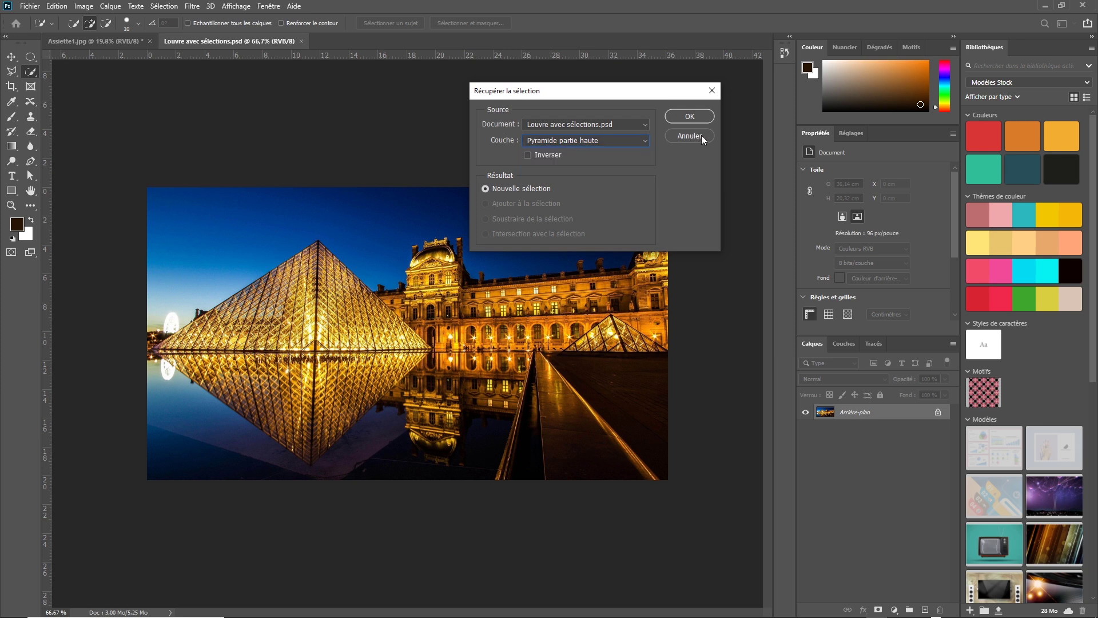
left_click(699, 135)
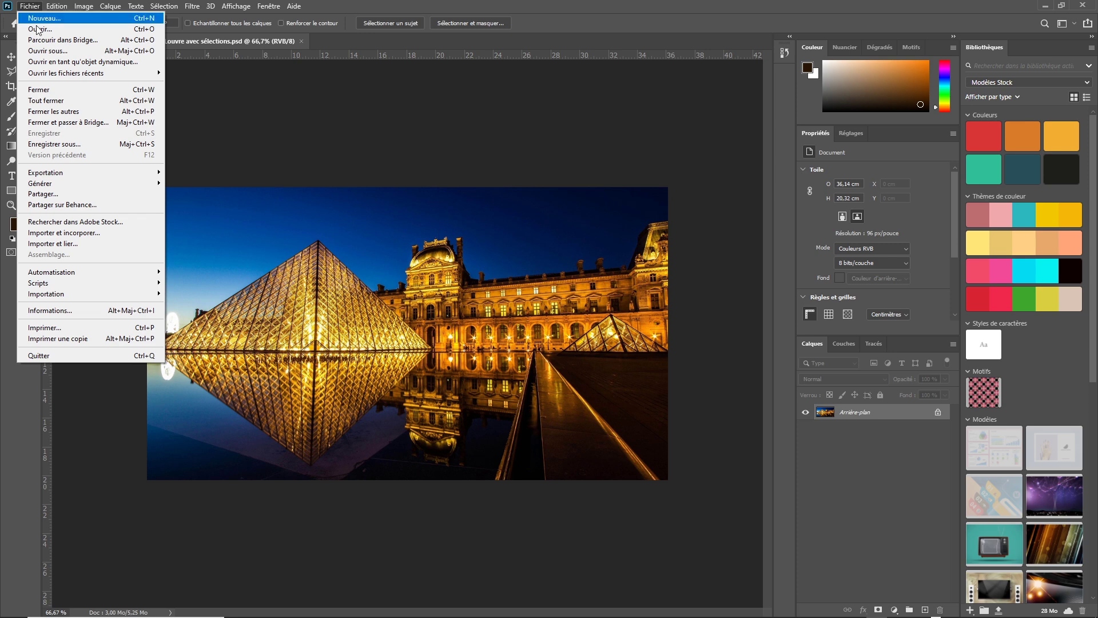
- Save the document on the computer in the Bureau folder as "Louvre avec sélections.psd", in Photoshop format with Couches alpha kept
left_click(78, 146)
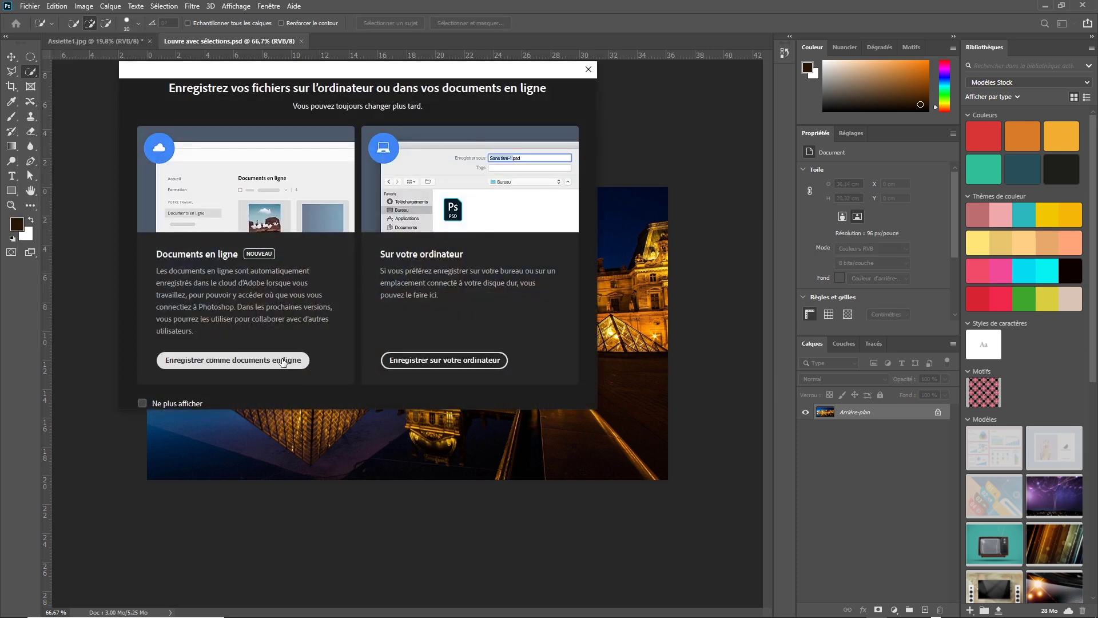
left_click(492, 362)
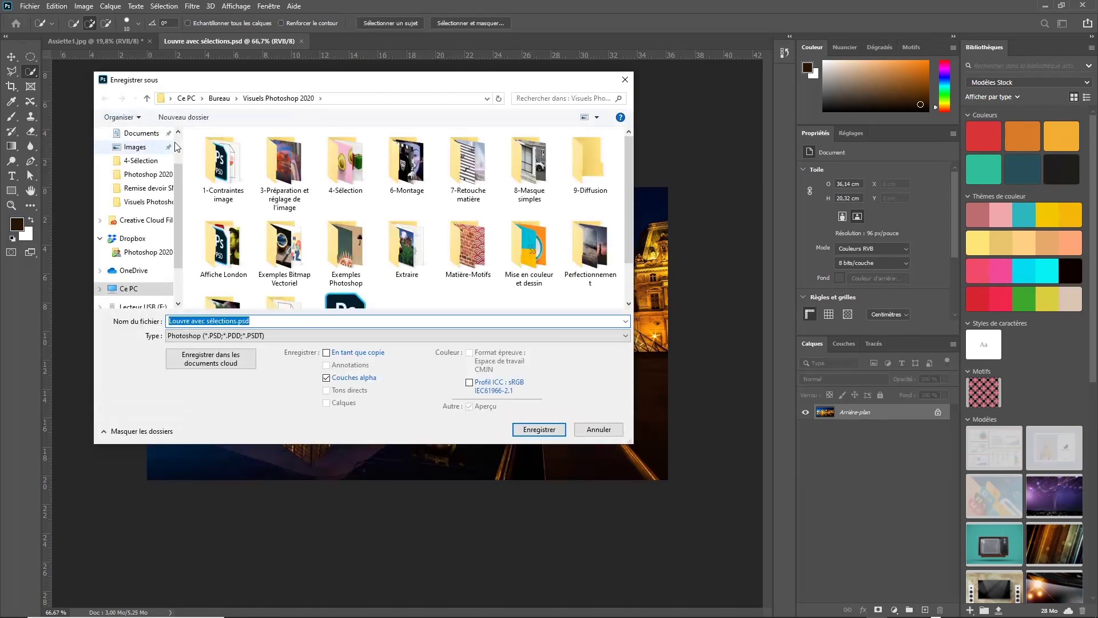
left_click(135, 156)
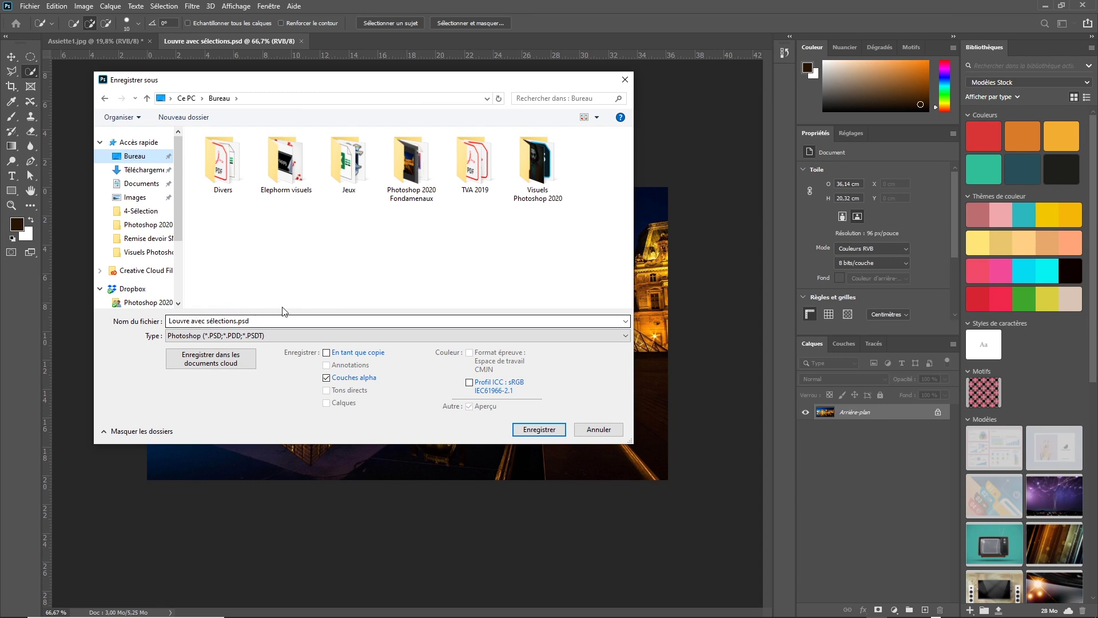
left_click(245, 337)
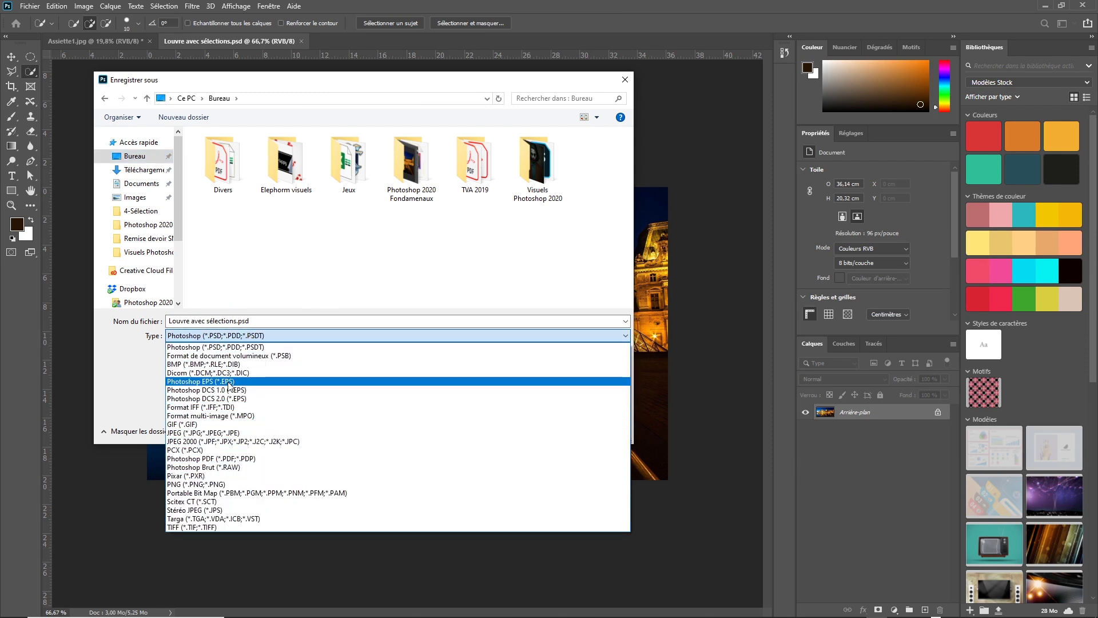
left_click(255, 350)
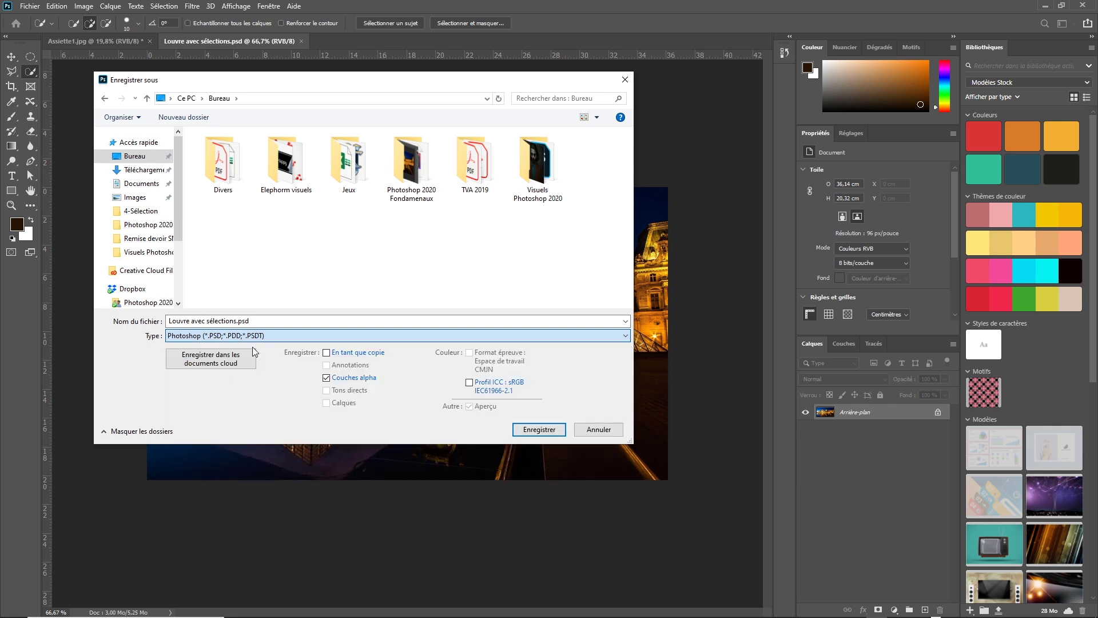
left_click(265, 339)
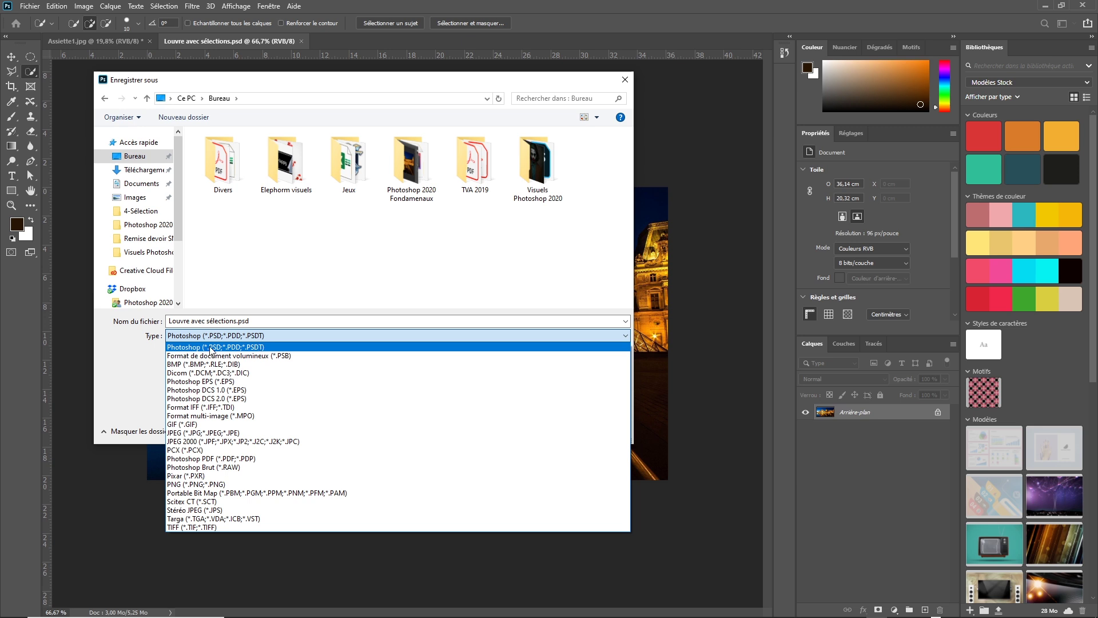
left_click(280, 318)
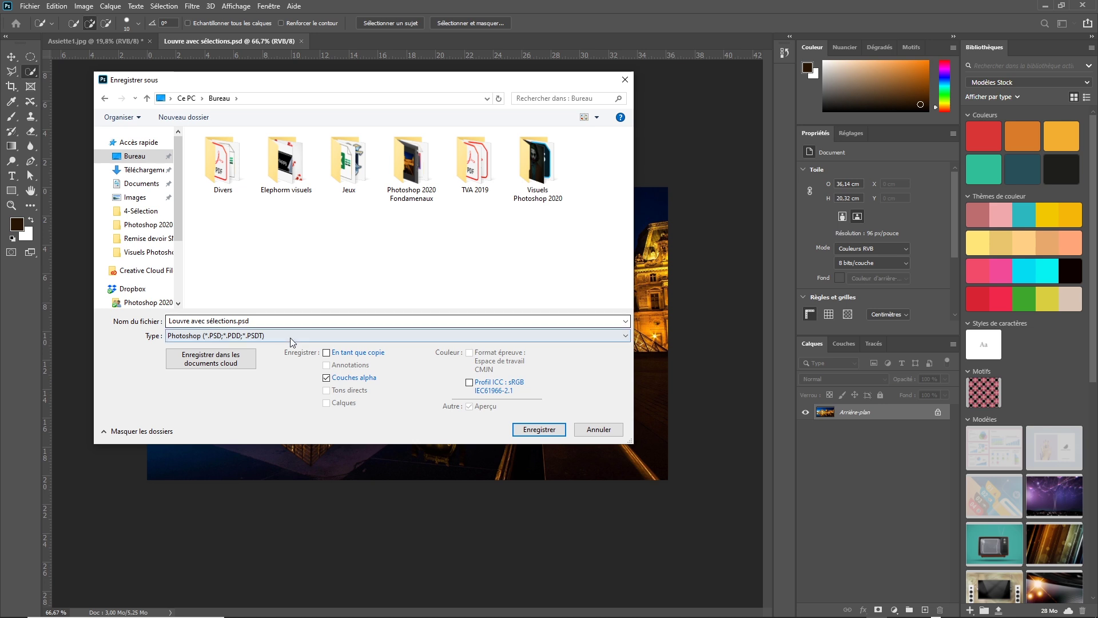
left_click(290, 337)
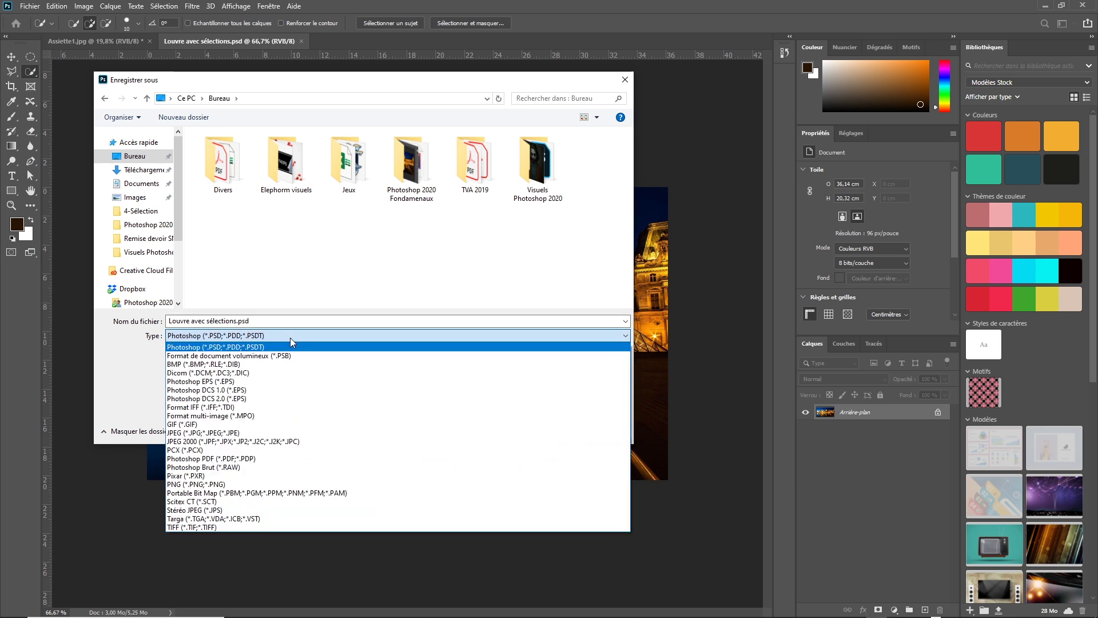
left_click(261, 347)
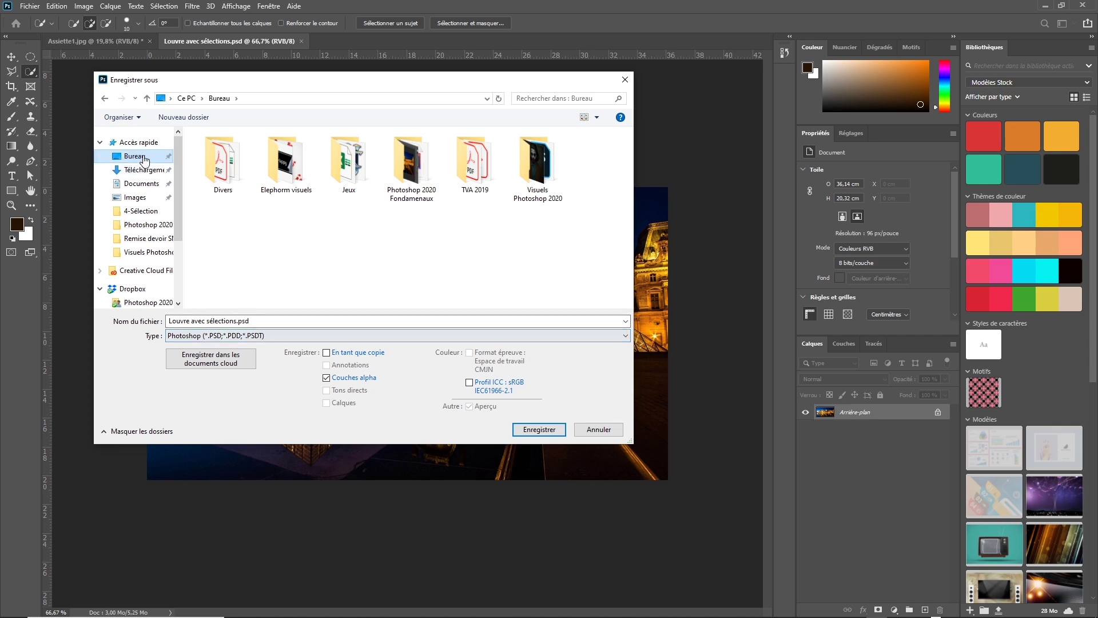
left_click(539, 429)
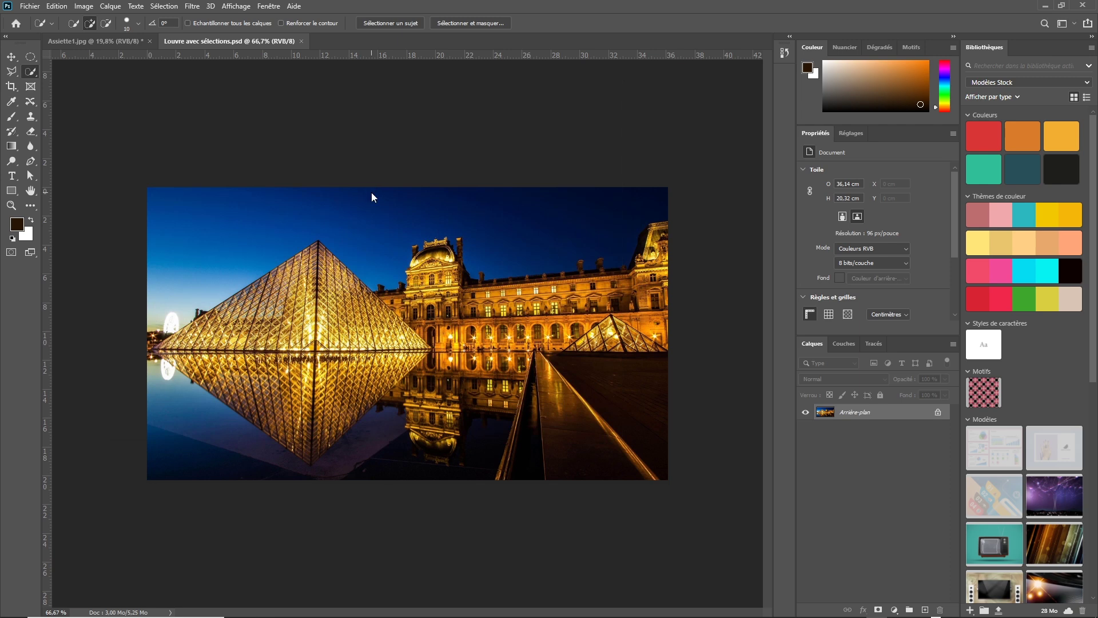
- Close "Louvre avec sélections.psd" and "Assiette1.jpg", discarding the changes to the plate image
left_click(302, 42)
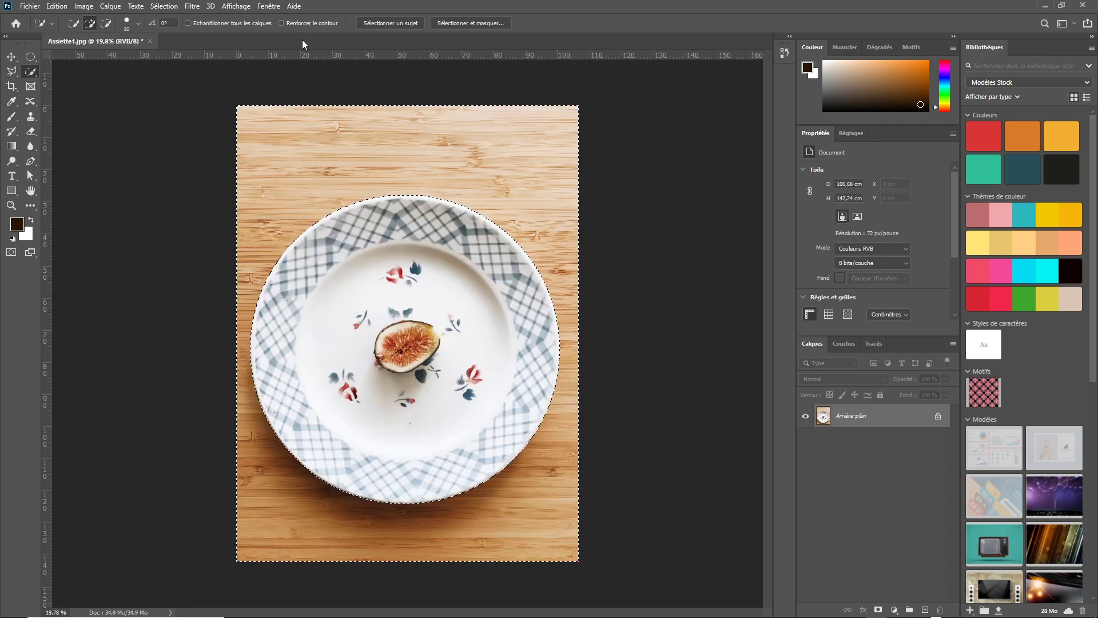
left_click(150, 41)
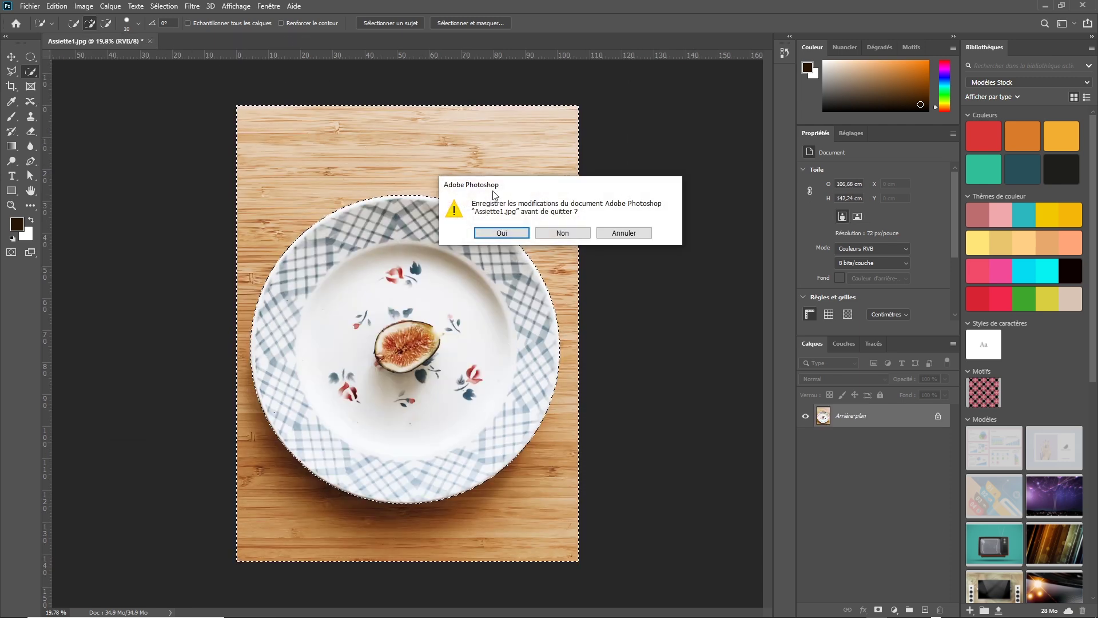
left_click(563, 233)
- Open "Louvre avec sélections.psd" from the Bureau folder
left_click(29, 6)
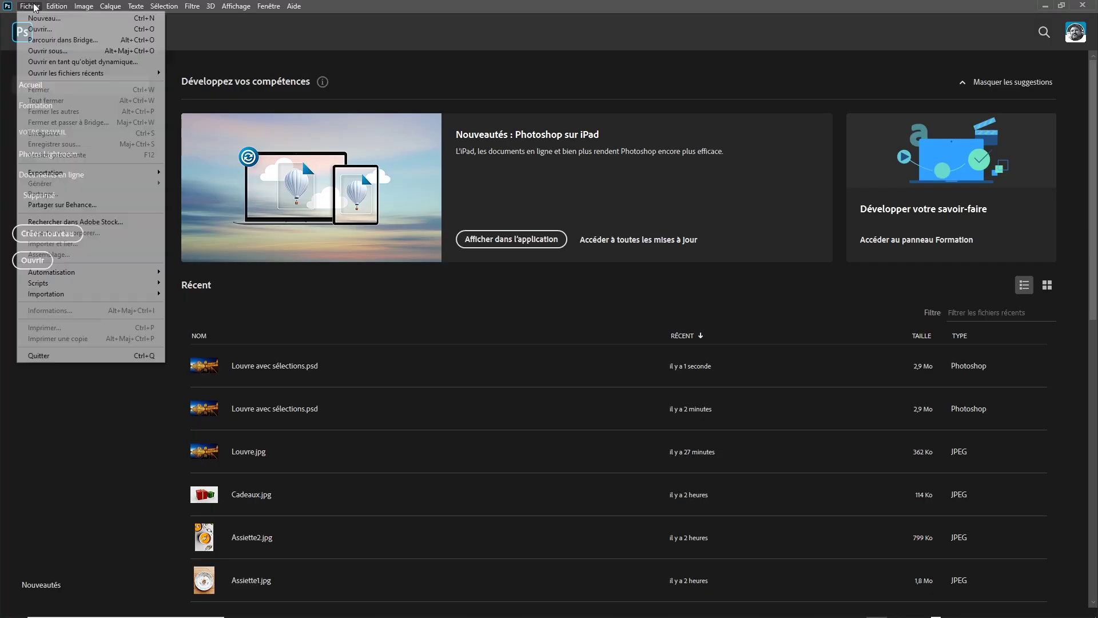
left_click(34, 28)
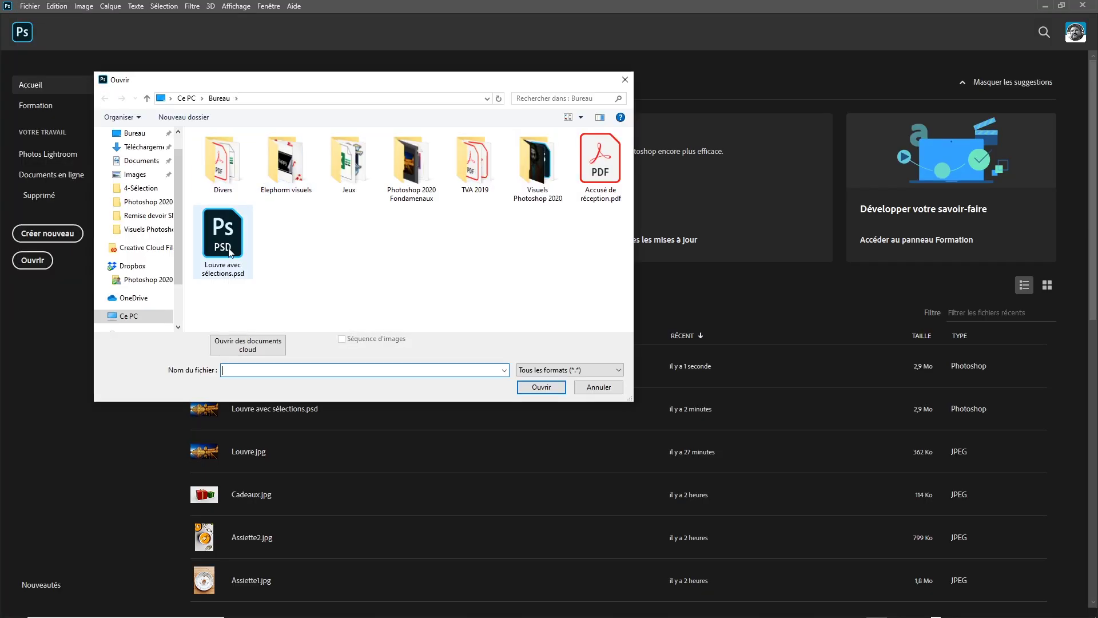
left_click(232, 252)
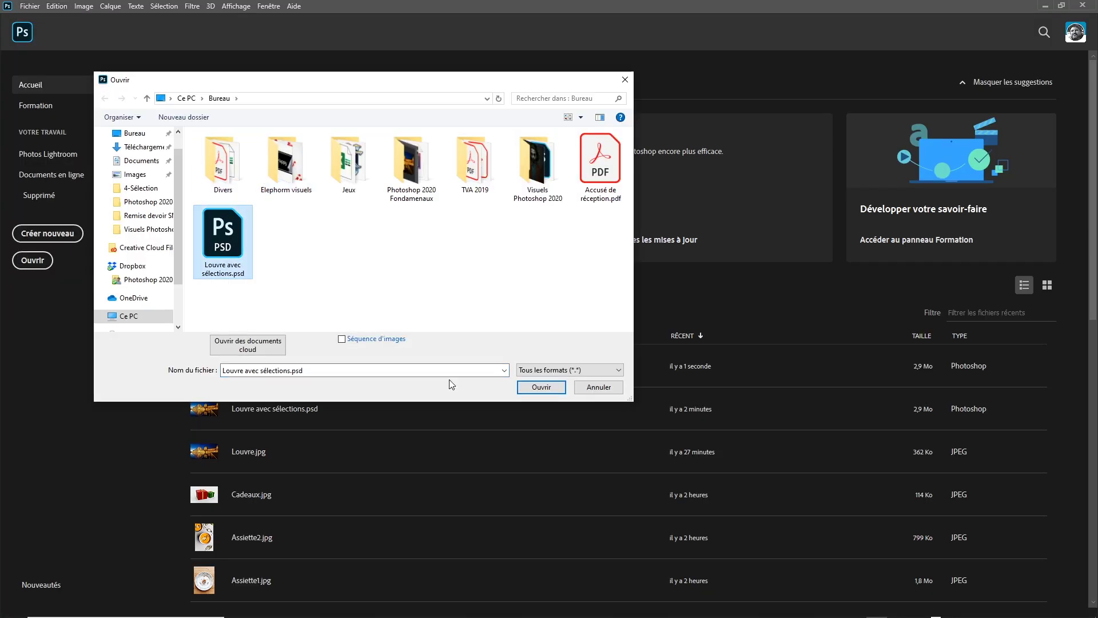
left_click(540, 388)
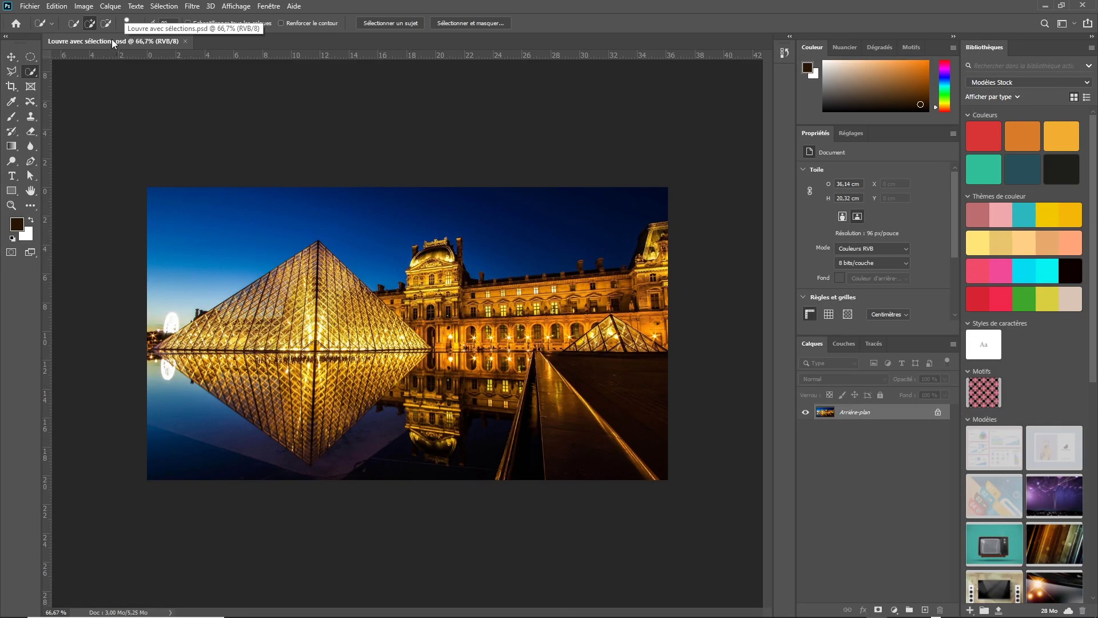
- Load the saved selection "Pyramide partie basse" from "Louvre avec sélections.psd" as a new selection
left_click(166, 6)
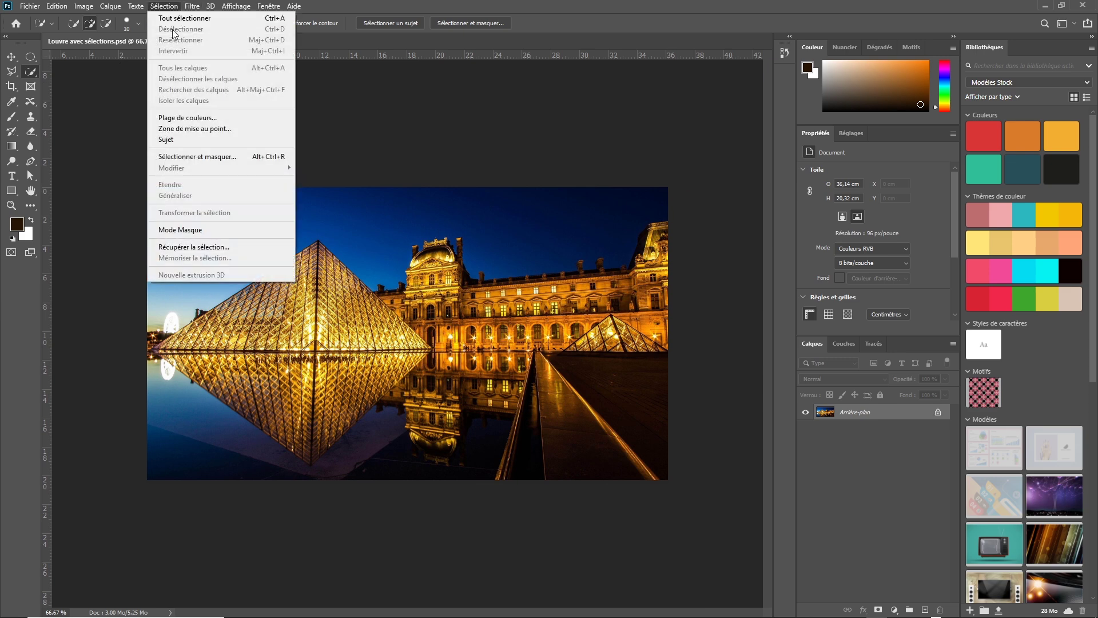
left_click(273, 248)
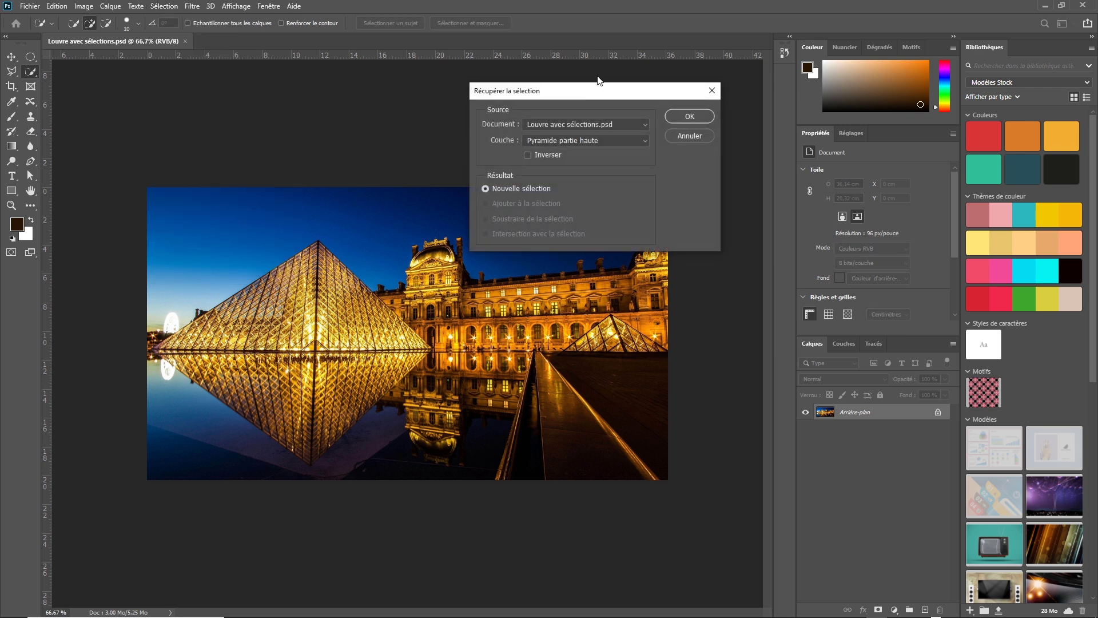
left_click_drag(601, 93, 538, 95)
left_click(579, 139)
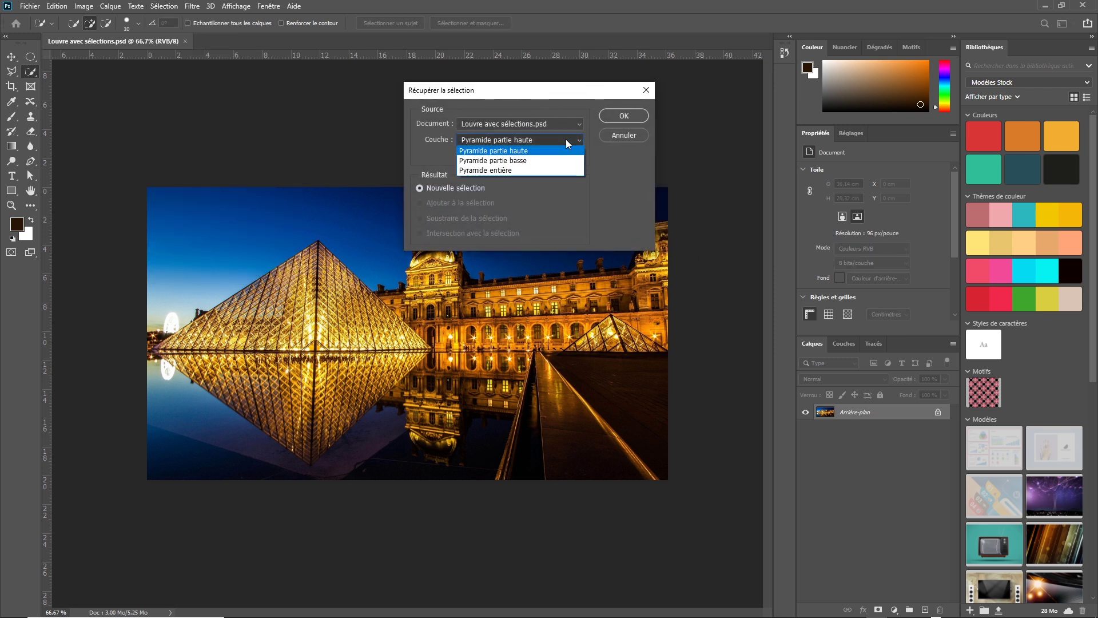
left_click(544, 162)
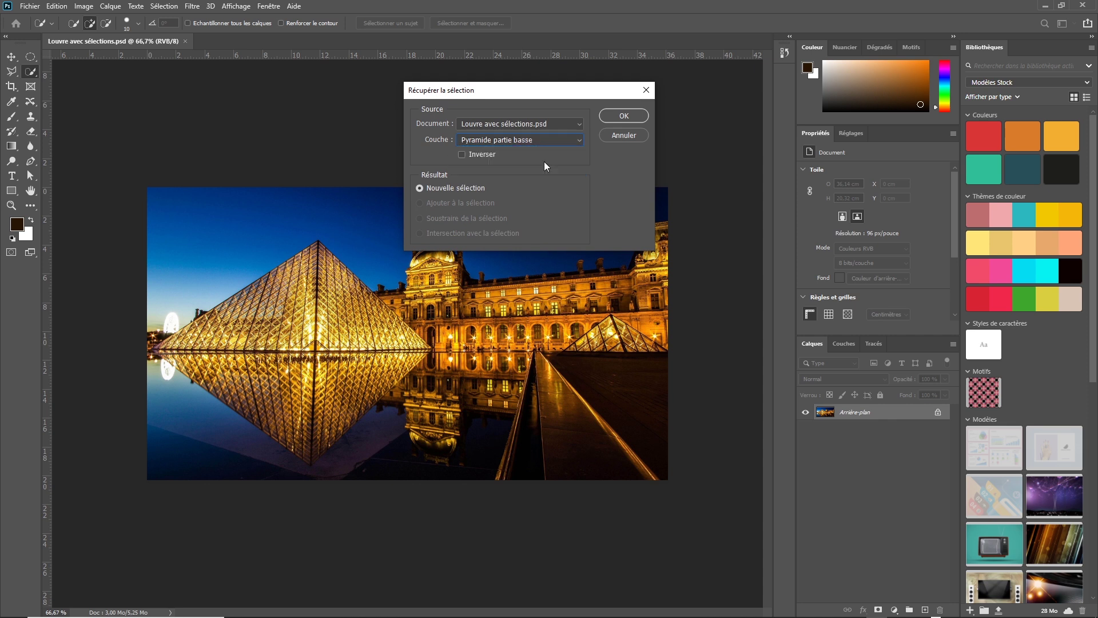
left_click(620, 115)
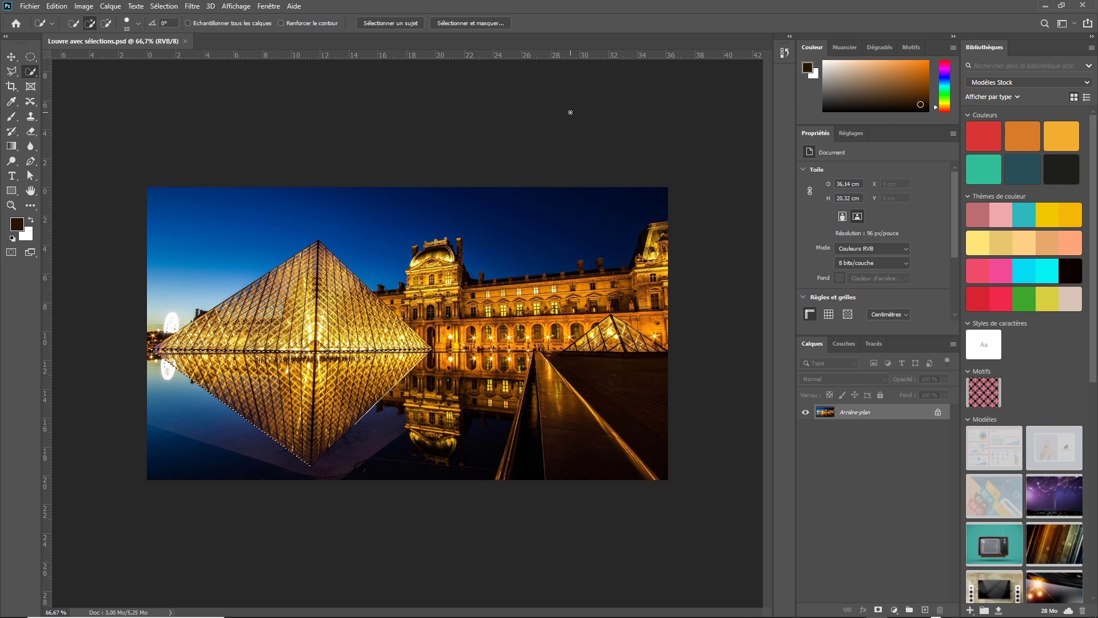